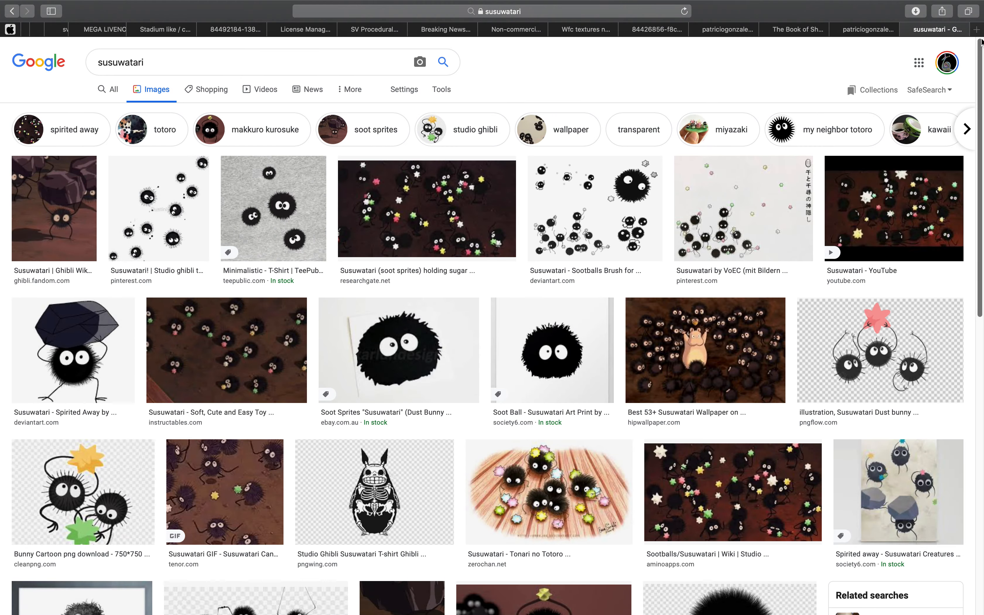
{"action": "key", "text": "super+t"}
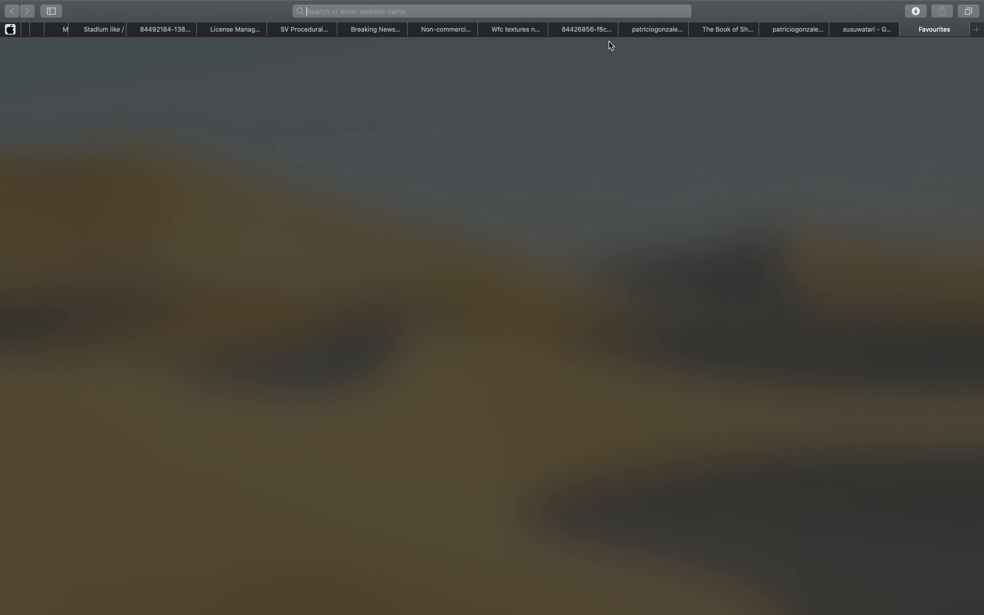
{"action": "type", "text": "https://gist.github.com/e11f433e5a95022fe9c47e679df476b4"}
{"action": "key", "text": "Return"}
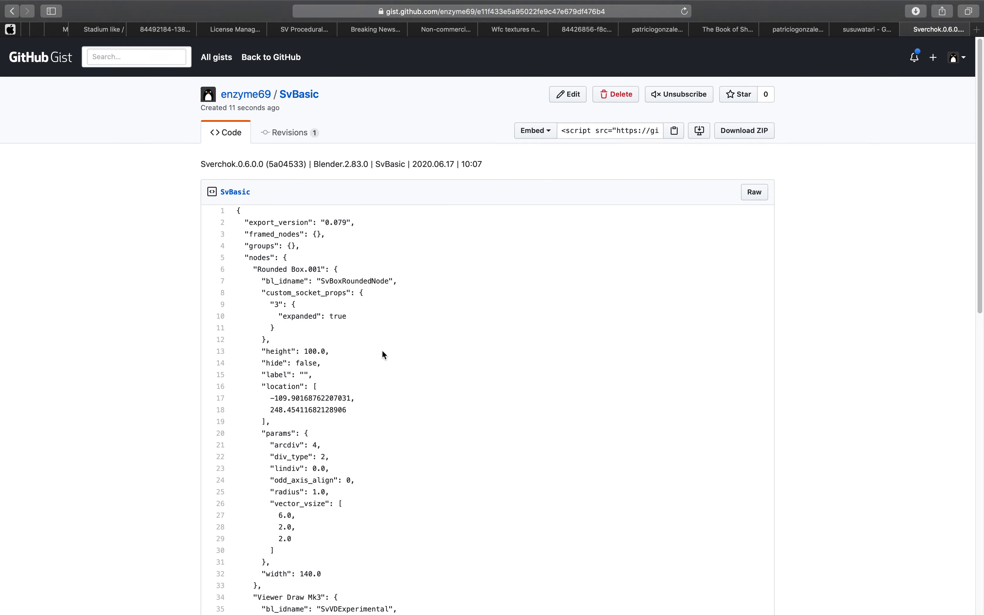
{"action": "scroll", "coordinate": [383, 354], "scroll_direction": "down", "scroll_amount": 15}
{"action": "scroll", "coordinate": [380, 362], "scroll_direction": "up", "scroll_amount": 15}
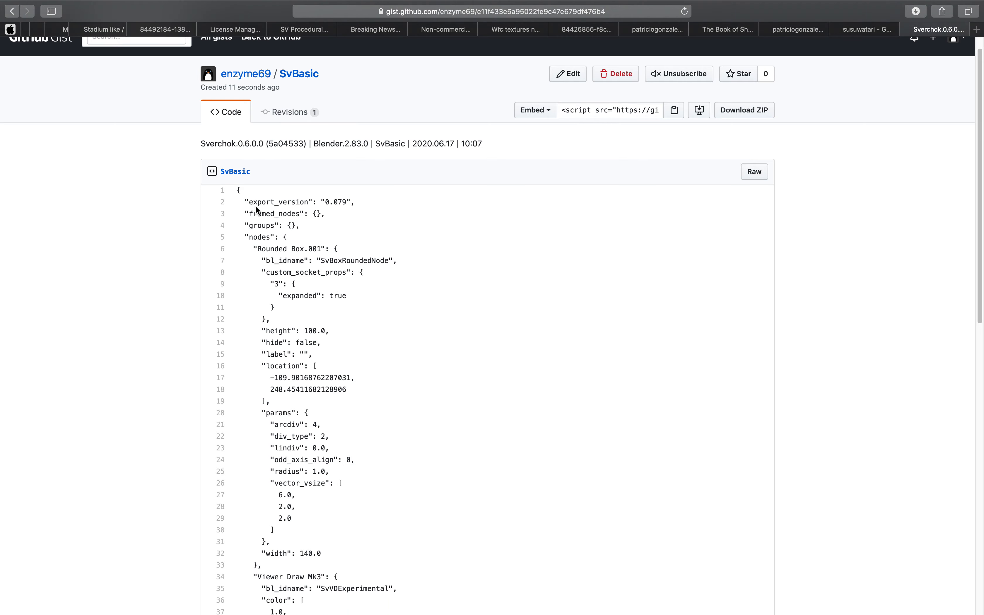
{"action": "left_click_drag", "start_coordinate": [250, 199], "coordinate": [344, 336]}
{"action": "scroll", "coordinate": [346, 349], "scroll_direction": "down", "scroll_amount": 10}
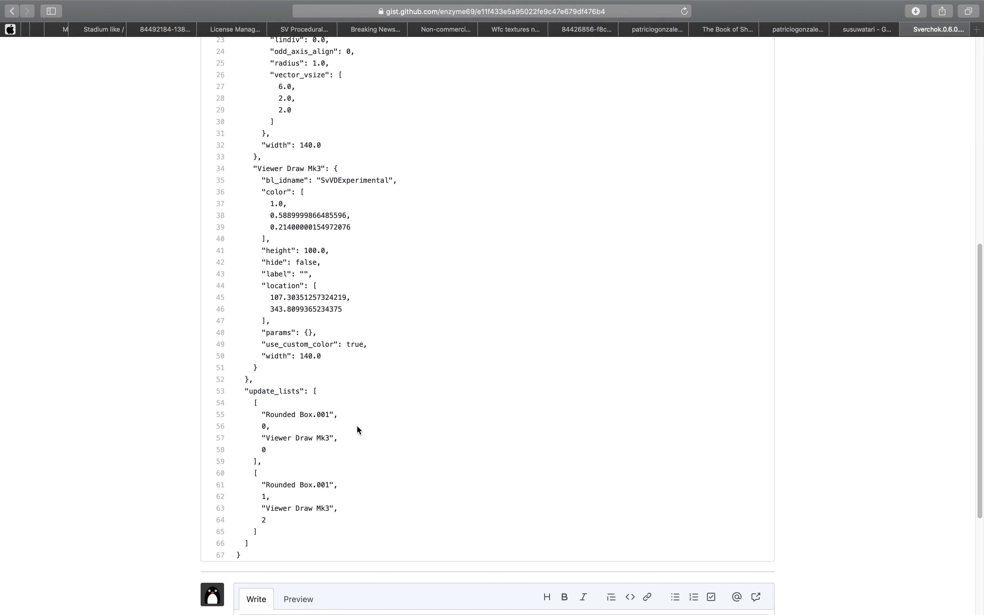
{"action": "scroll", "coordinate": [319, 358], "scroll_direction": "up", "scroll_amount": 10}
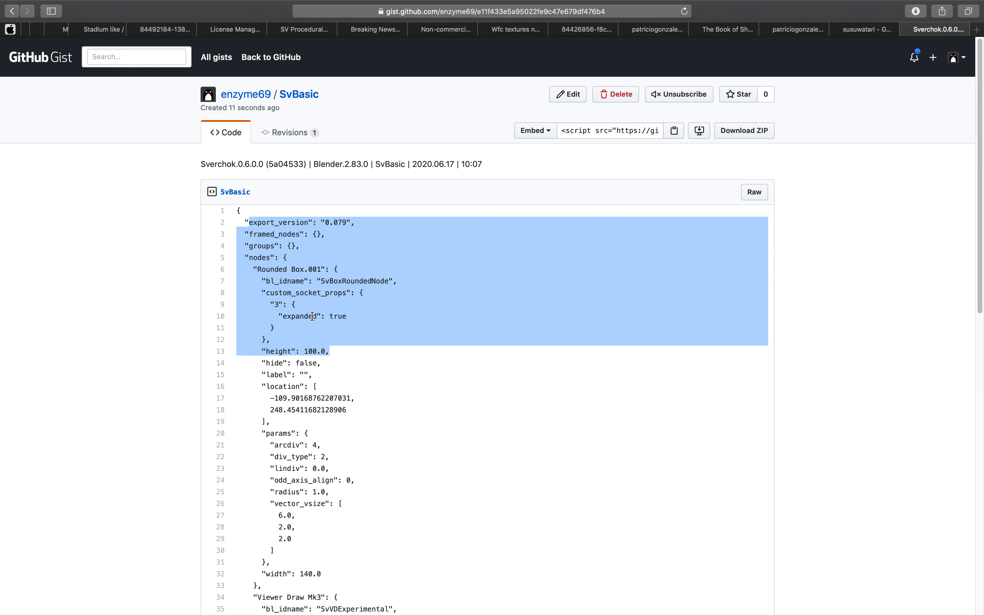
- Copy the SvBasic gist's web address and switch back to Blender
{"action": "left_click", "coordinate": [442, 13]}
{"action": "right_click", "coordinate": [444, 15]}
{"action": "left_click", "coordinate": [451, 30]}
{"action": "key", "text": "super+Tab"}
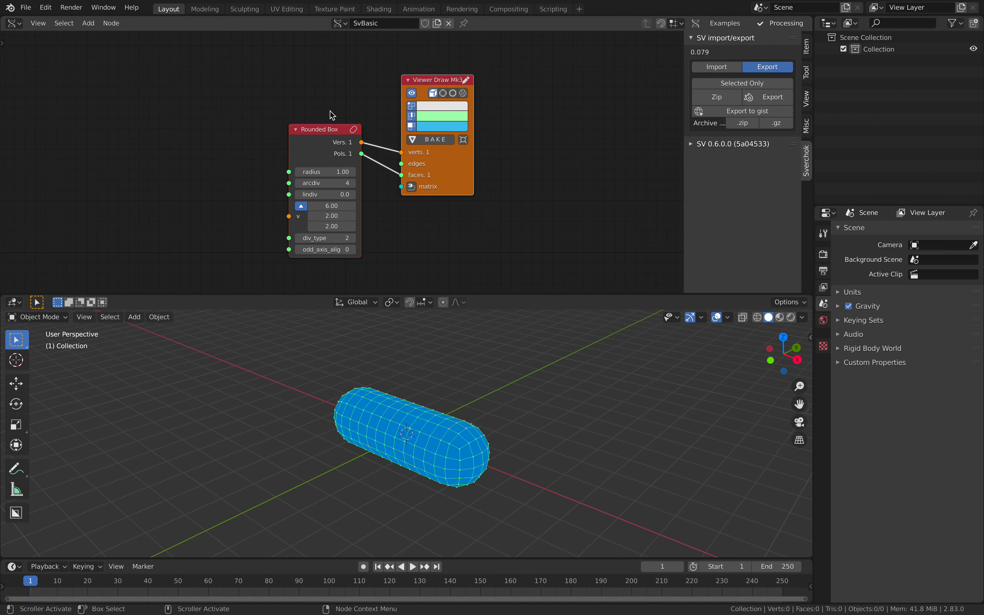
- Move the Rounded Box and Viewer Draw nodes further apart to make room between them
{"action": "key", "text": "Home"}
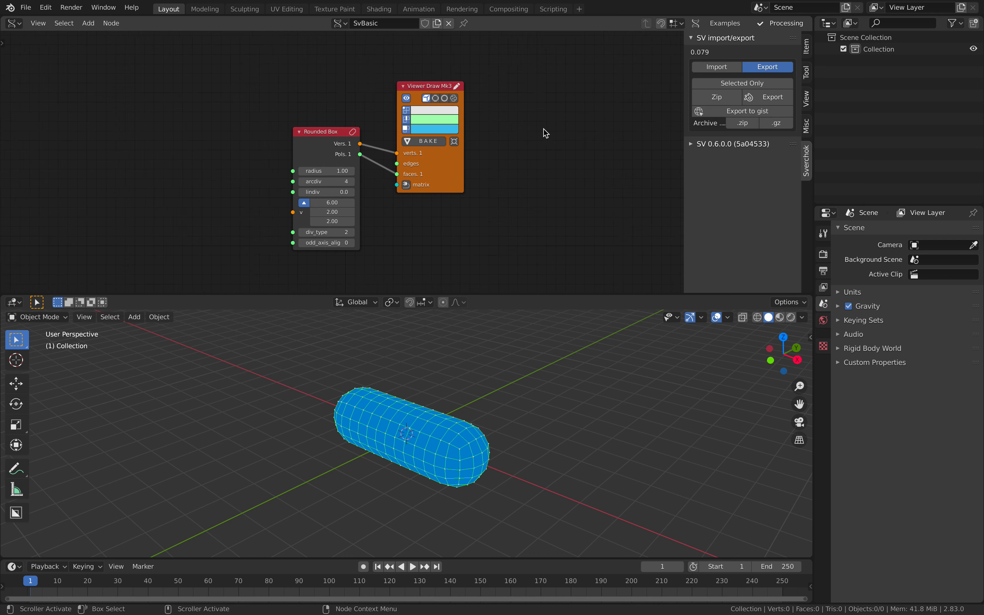
{"action": "left_click_drag", "start_coordinate": [414, 67], "coordinate": [508, 82]}
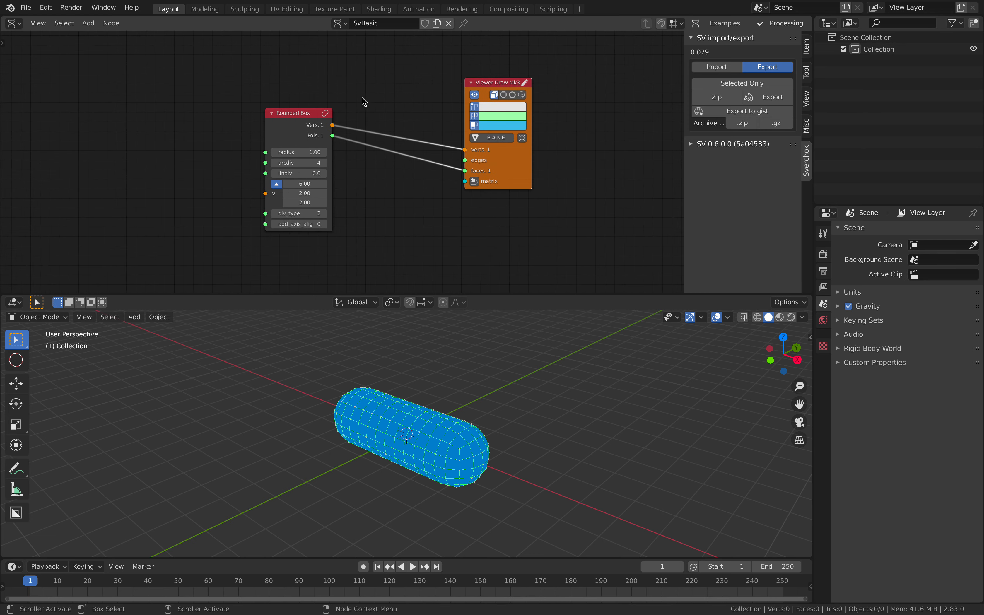
{"action": "left_click_drag", "start_coordinate": [298, 116], "coordinate": [226, 100]}
{"action": "middle_click_drag", "start_coordinate": [343, 199], "coordinate": [356, 175]}
- Add an IcoSphere node below the Rounded Box and connect its Vertices output to Viewer Draw's matrix input
{"action": "key", "text": "alt+space"}
{"action": "type", "text": "ico"}
{"action": "key", "text": "Return"}
{"action": "left_click", "coordinate": [345, 199]}
{"action": "left_click_drag", "start_coordinate": [374, 208], "coordinate": [532, 144]}
{"action": "middle_click_drag", "start_coordinate": [472, 399], "coordinate": [470, 410]}
{"action": "left_click_drag", "start_coordinate": [350, 202], "coordinate": [340, 203]}
{"action": "mouse_move", "coordinate": [484, 410]}
{"action": "middle_mouse_down"}
{"action": "mouse_move", "coordinate": [505, 405]}
{"action": "mouse_move", "coordinate": [485, 397]}
{"action": "middle_mouse_up"}
- Insert a Matrix normal node into the link between the IcoSphere's Vertices and Viewer Draw's matrix input
{"action": "key", "text": "alt+space"}
{"action": "type", "text": "matrix normal"}
{"action": "key", "text": "Return"}
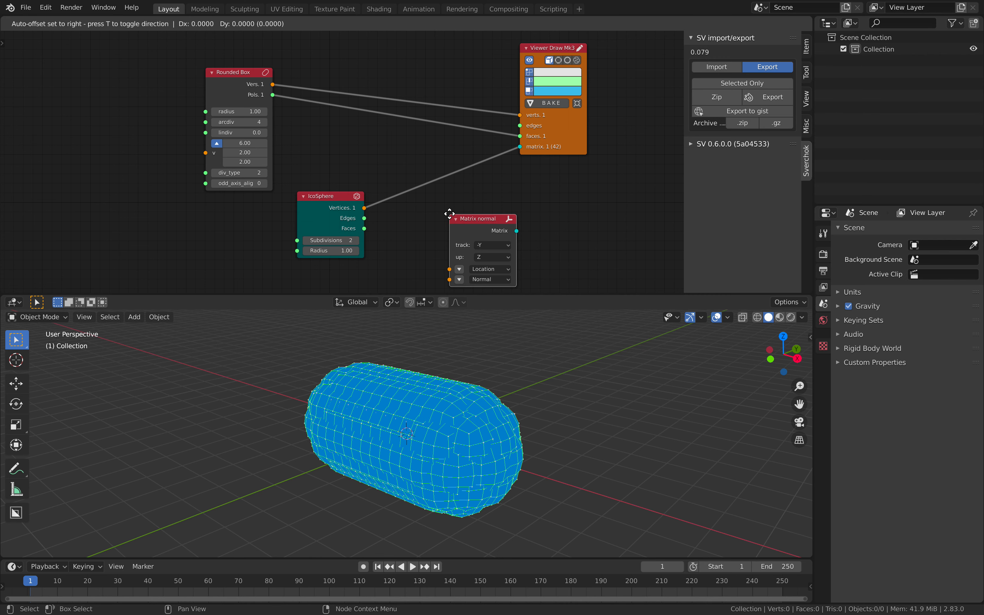
{"action": "left_click", "coordinate": [400, 174]}
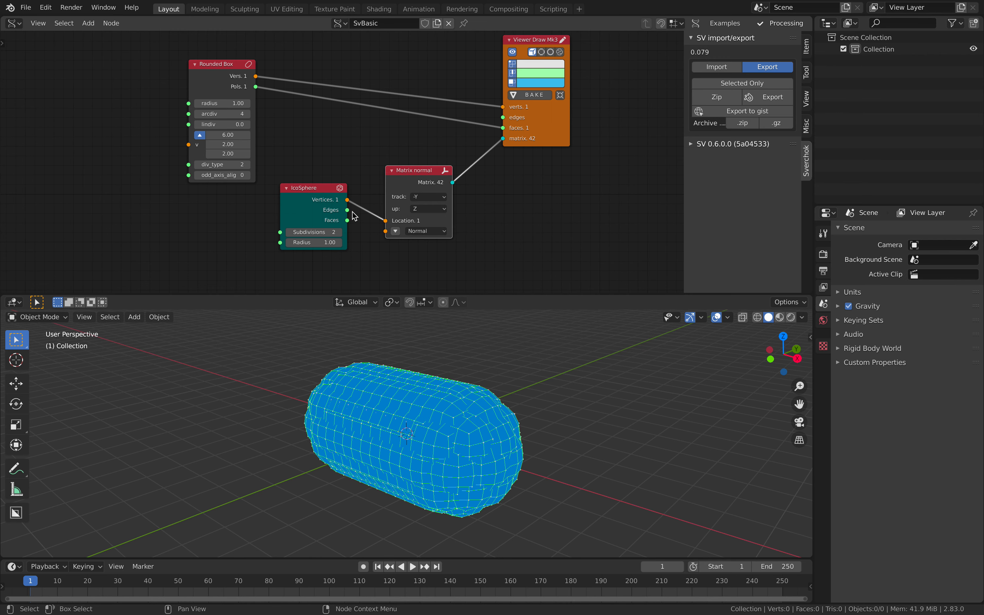
- Connect the IcoSphere's Vertices to the Matrix normal node's Normal input as well, spacing the two nodes apart
{"action": "left_click_drag", "start_coordinate": [319, 197], "coordinate": [300, 202]}
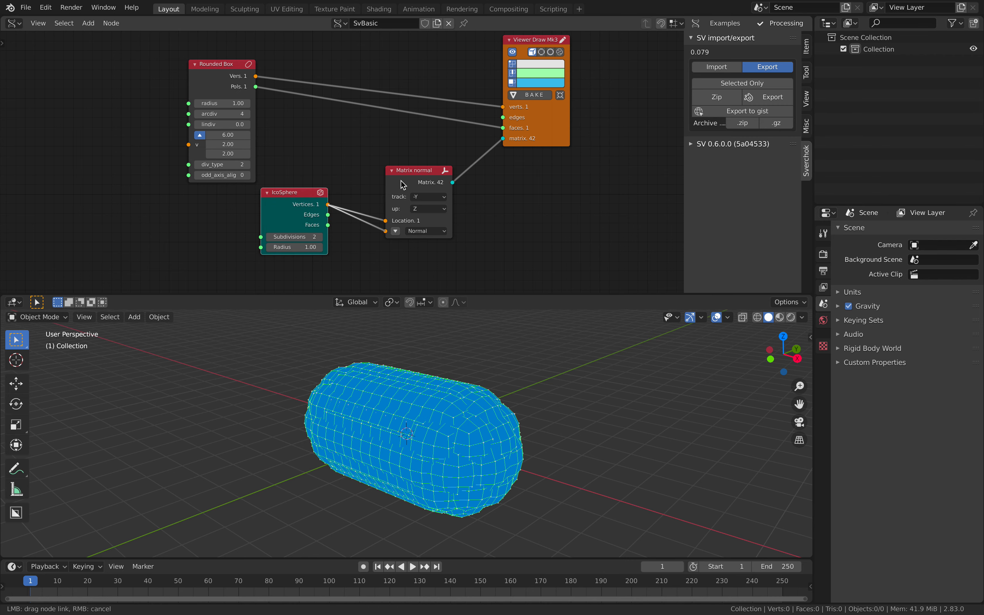
{"action": "left_click_drag", "start_coordinate": [400, 182], "coordinate": [398, 168]}
{"action": "middle_click_drag", "start_coordinate": [470, 340], "coordinate": [461, 368]}
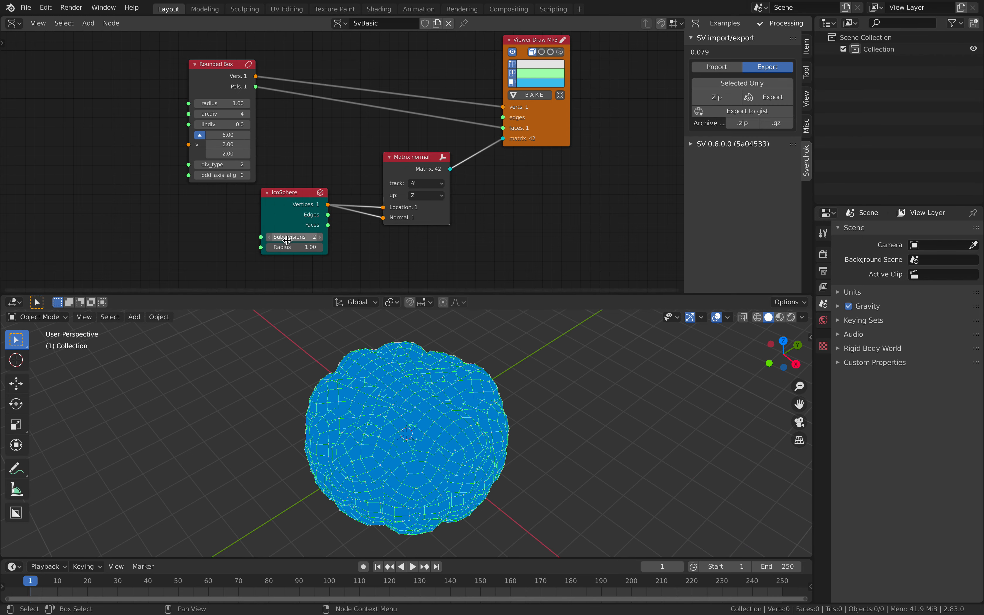
- Set the IcoSphere's Radius to 8.08 and the Matrix normal node's track axis to -X
{"action": "left_click_drag", "start_coordinate": [295, 247], "coordinate": [325, 247]}
{"action": "middle_click_drag", "start_coordinate": [501, 417], "coordinate": [544, 321]}
{"action": "left_click_drag", "start_coordinate": [308, 250], "coordinate": [320, 250]}
{"action": "scroll", "coordinate": [435, 187], "scroll_direction": "up", "scroll_amount": 1, "text": "ctrl"}
{"action": "mouse_move", "coordinate": [441, 372]}
{"action": "middle_mouse_down"}
{"action": "mouse_move", "coordinate": [475, 439]}
{"action": "mouse_move", "coordinate": [441, 362]}
{"action": "middle_mouse_up"}
{"action": "scroll", "coordinate": [438, 201], "scroll_direction": "up", "scroll_amount": 1}
{"action": "mouse_move", "coordinate": [452, 227]}
{"action": "middle_mouse_down"}
{"action": "mouse_move", "coordinate": [438, 200]}
{"action": "mouse_move", "coordinate": [439, 239]}
{"action": "middle_mouse_up"}
{"action": "scroll", "coordinate": [439, 239], "scroll_direction": "down", "scroll_amount": 1}
{"action": "left_click_drag", "start_coordinate": [298, 183], "coordinate": [318, 179]}
{"action": "left_click", "coordinate": [390, 152]}
- Rename the node tree to CapsuleFlower and export all its nodes to a gist
{"action": "scroll", "coordinate": [390, 152], "scroll_direction": "down", "scroll_amount": 3}
{"action": "middle_click_drag", "start_coordinate": [388, 57], "coordinate": [338, 93]}
{"action": "key", "text": "a"}
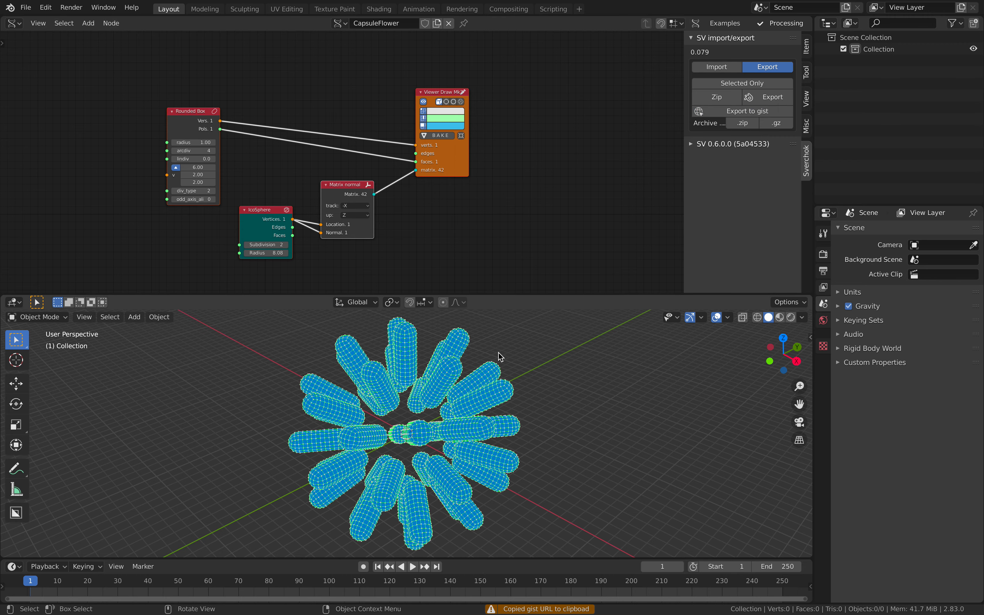
- In the browser, load the newly exported CapsuleFlower gist and copy its web address
{"action": "key", "text": "ctrl+Right"}
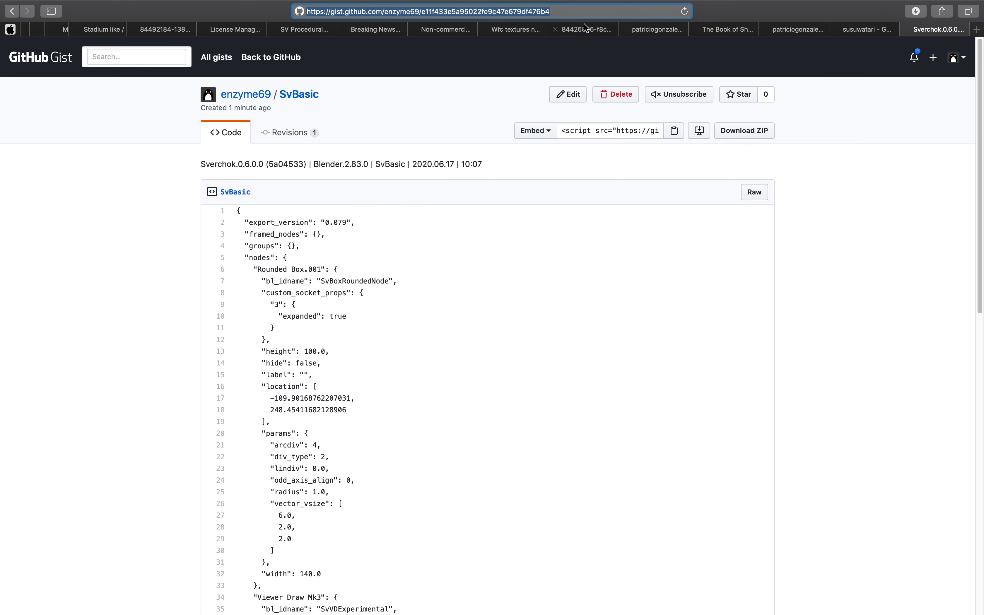
{"action": "key", "text": "super+v"}
{"action": "key", "text": "Return"}
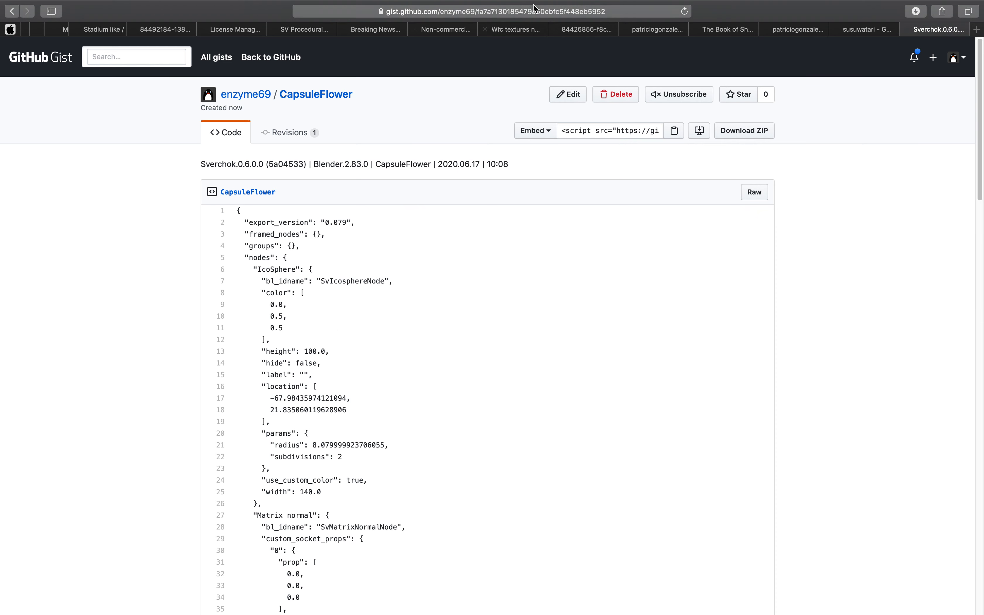
{"action": "left_click", "coordinate": [521, 13]}
{"action": "right_click", "coordinate": [476, 12]}
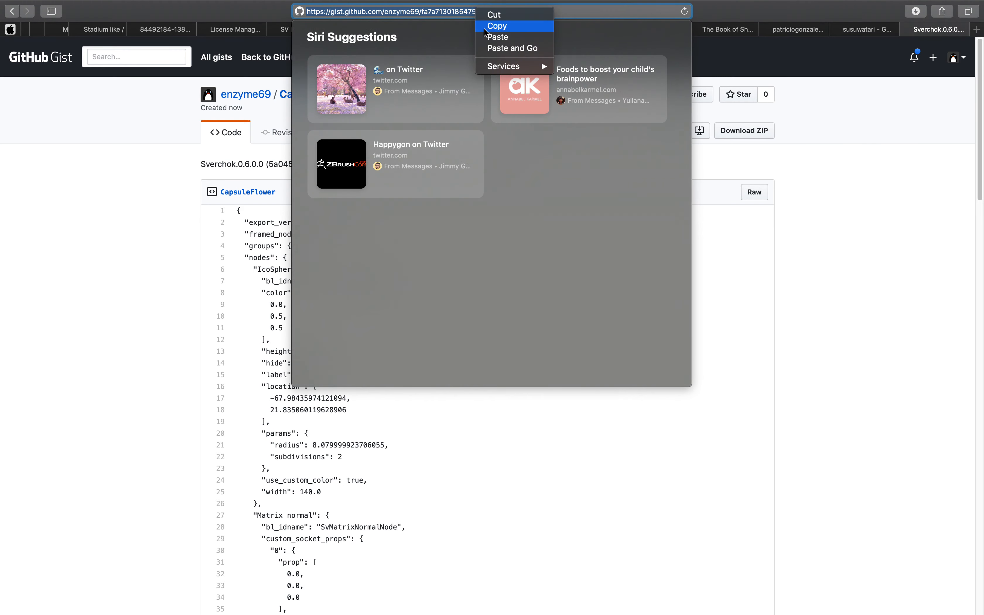
{"action": "left_click", "coordinate": [497, 26]}
- Return to Blender and start a new General file, discarding the unsaved changes
{"action": "key", "text": "ctrl+Left"}
{"action": "left_click", "coordinate": [25, 7]}
{"action": "mouse_move", "coordinate": [41, 20]}
{"action": "left_click", "coordinate": [138, 31]}
{"action": "left_click", "coordinate": [526, 328]}
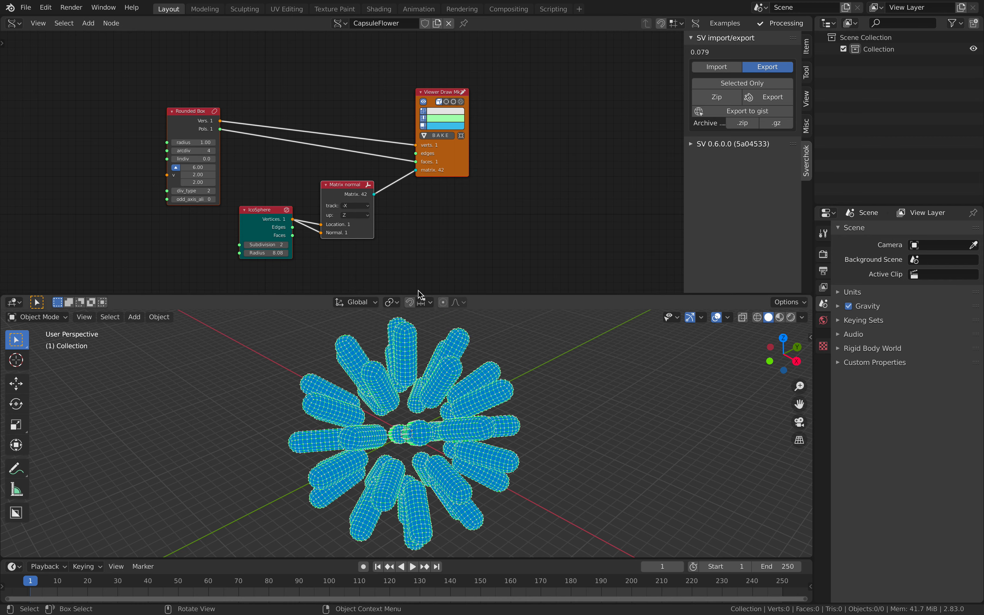
{"action": "left_click", "coordinate": [33, 11]}
{"action": "mouse_move", "coordinate": [40, 20]}
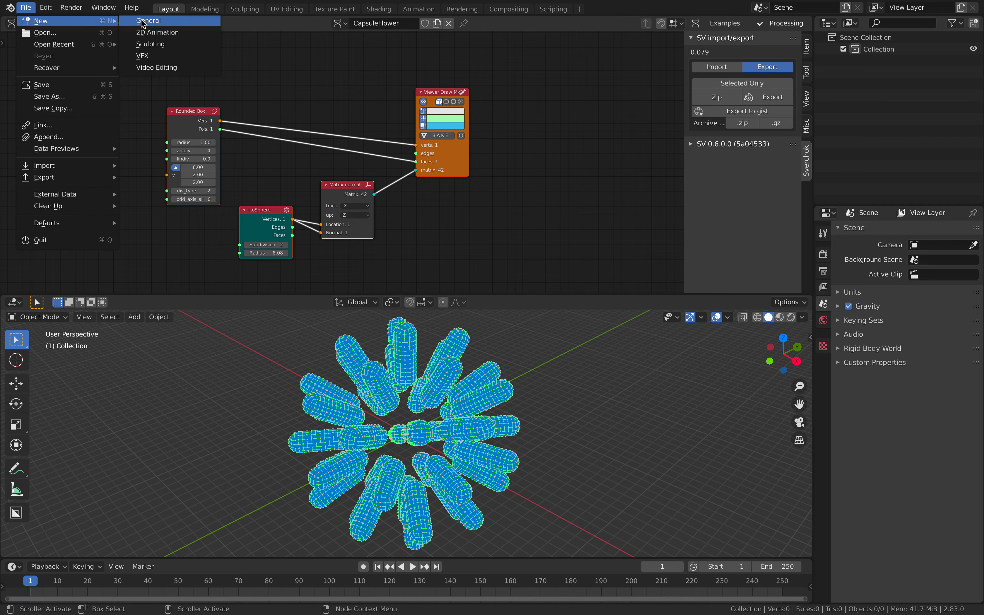
{"action": "left_click", "coordinate": [184, 56]}
{"action": "left_click", "coordinate": [450, 326]}
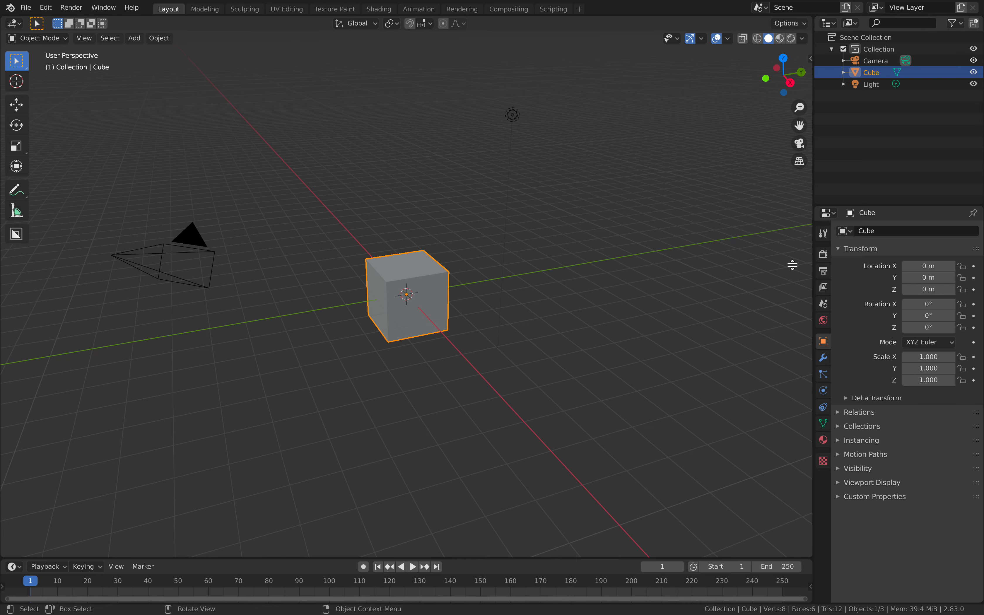
- Split the 3D viewport into two stacked areas and turn the upper one into an enlarged Sverchok Nodes editor
{"action": "left_click", "coordinate": [713, 194]}
{"action": "left_click", "coordinate": [14, 22]}
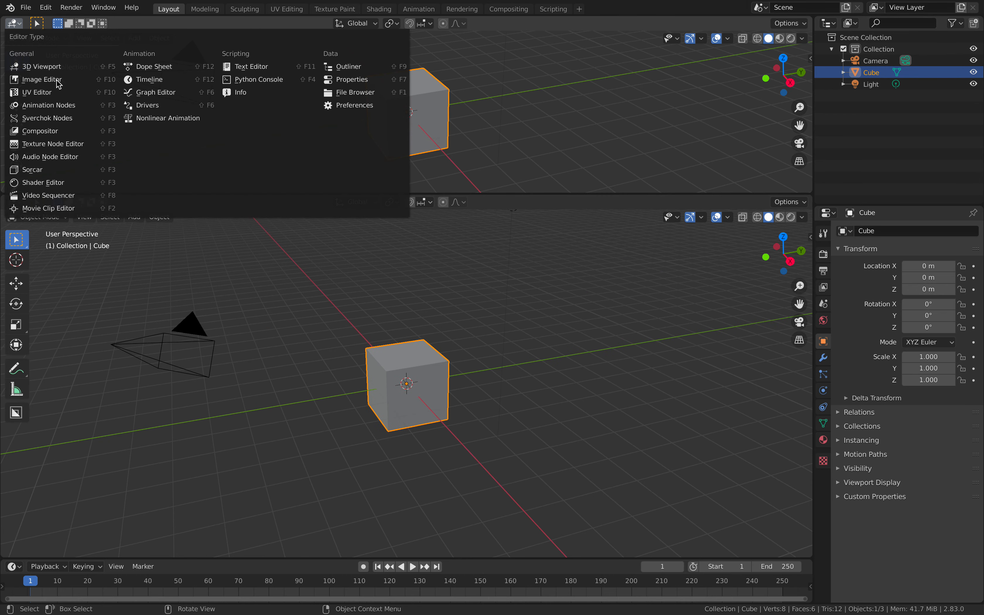
{"action": "left_click", "coordinate": [59, 118]}
{"action": "left_click_drag", "start_coordinate": [385, 194], "coordinate": [390, 303]}
- Create a new Sverchok node tree and import the CapsuleFlower setup into it from the copied gist link
{"action": "left_click", "coordinate": [406, 23]}
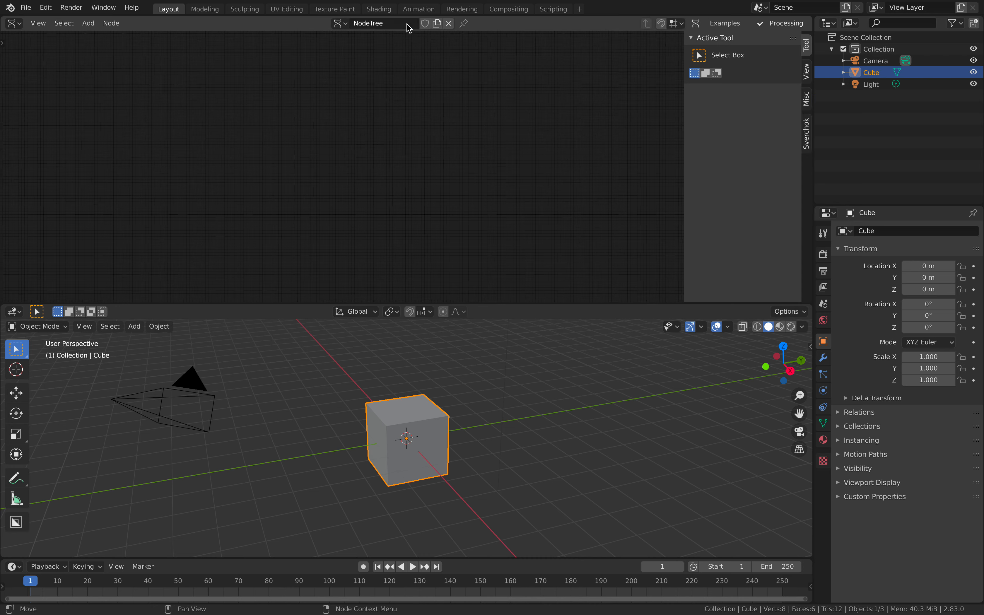
{"action": "left_click", "coordinate": [807, 134]}
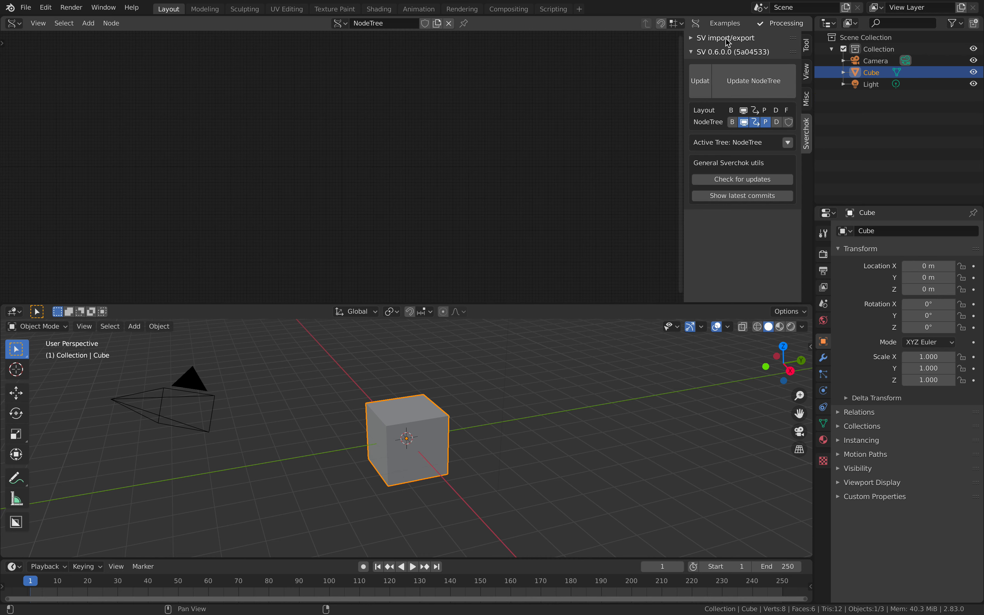
{"action": "left_click", "coordinate": [723, 66]}
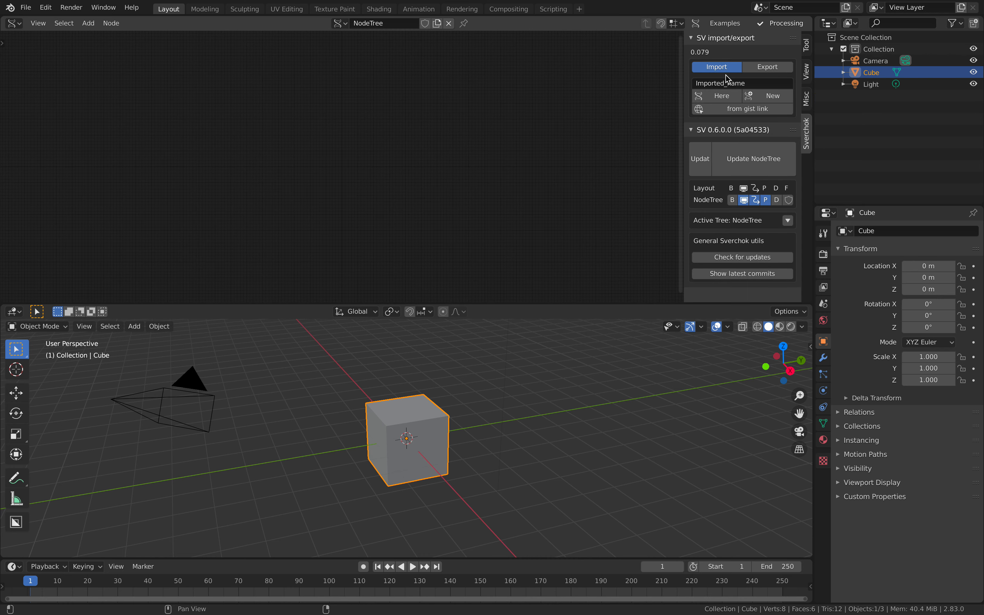
{"action": "left_click", "coordinate": [738, 111]}
- Delete all the default scene objects: the cube, camera and light
{"action": "scroll", "coordinate": [513, 454], "scroll_direction": "down", "scroll_amount": 4}
{"action": "middle_click_drag", "start_coordinate": [421, 447], "coordinate": [417, 434]}
{"action": "left_click", "coordinate": [442, 432]}
{"action": "key", "text": "x"}
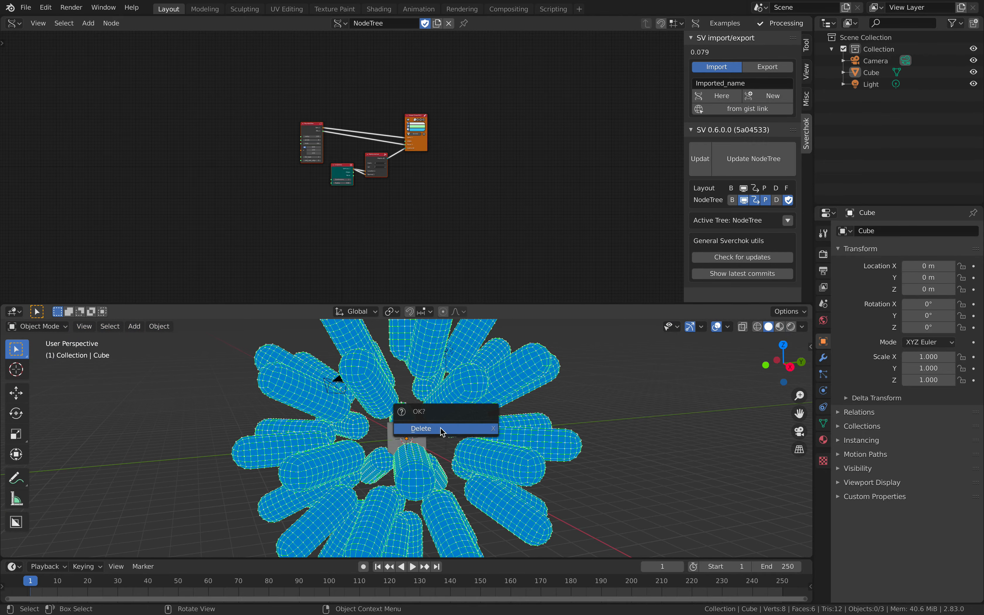
{"action": "key", "text": "a"}
{"action": "key", "text": "x"}
{"action": "left_click", "coordinate": [524, 396]}
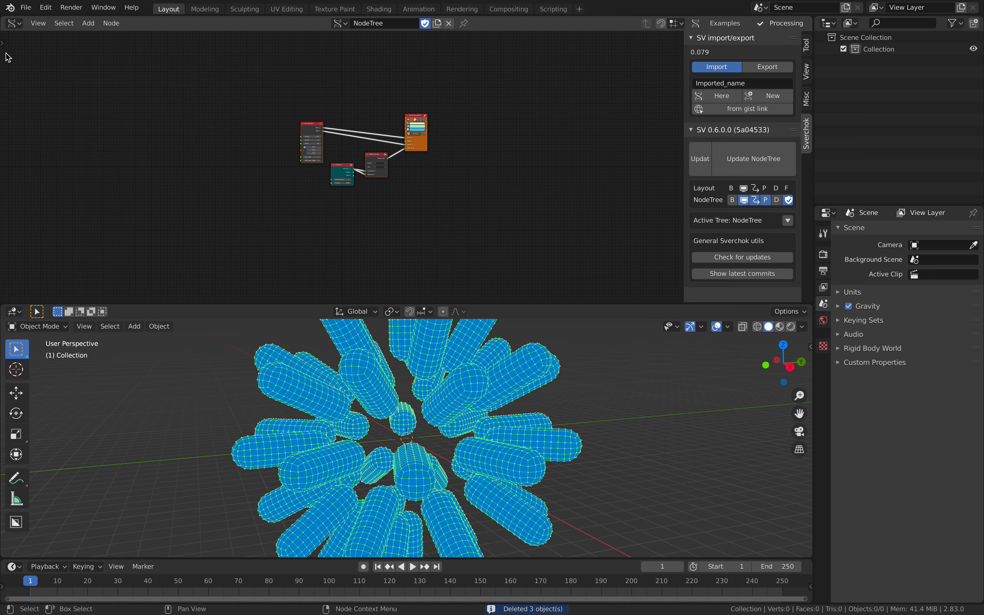
- Show the node editor's tool shelf, widen it and bring its list of saved presets into view
{"action": "left_click", "coordinate": [4, 44]}
{"action": "left_click_drag", "start_coordinate": [32, 63], "coordinate": [203, 65]}
{"action": "scroll", "coordinate": [281, 125], "scroll_direction": "up", "scroll_amount": 3}
{"action": "scroll", "coordinate": [138, 248], "scroll_direction": "down", "scroll_amount": 1}
{"action": "scroll", "coordinate": [137, 252], "scroll_direction": "up", "scroll_amount": 1}
{"action": "scroll", "coordinate": [136, 259], "scroll_direction": "down", "scroll_amount": 1}
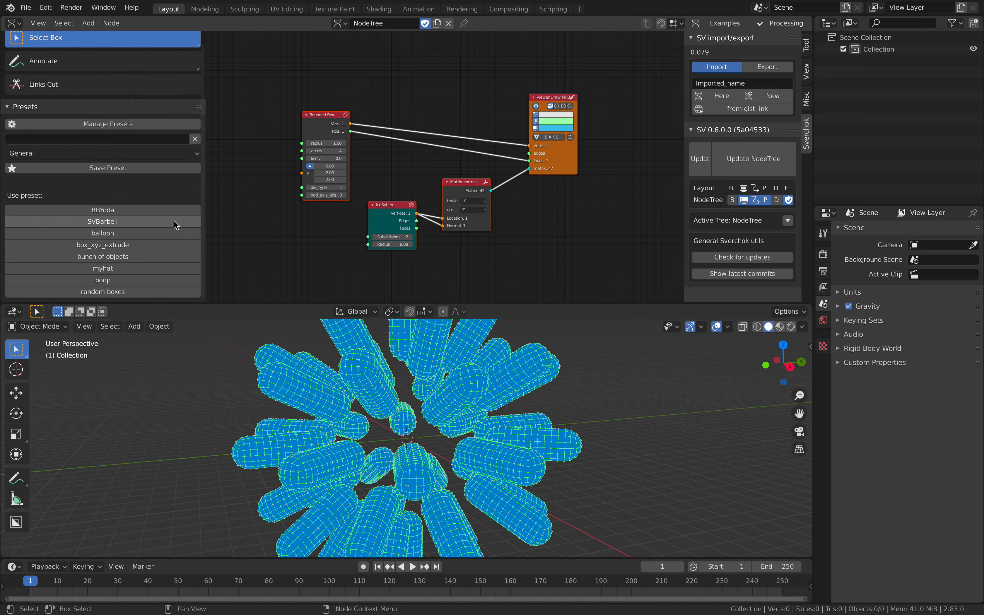
{"action": "middle_click_drag", "start_coordinate": [427, 401], "coordinate": [418, 405]}
{"action": "middle_click_drag", "start_coordinate": [386, 205], "coordinate": [385, 231]}
{"action": "scroll", "coordinate": [386, 231], "scroll_direction": "up", "scroll_amount": 2}
{"action": "middle_click_drag", "start_coordinate": [432, 170], "coordinate": [399, 150]}
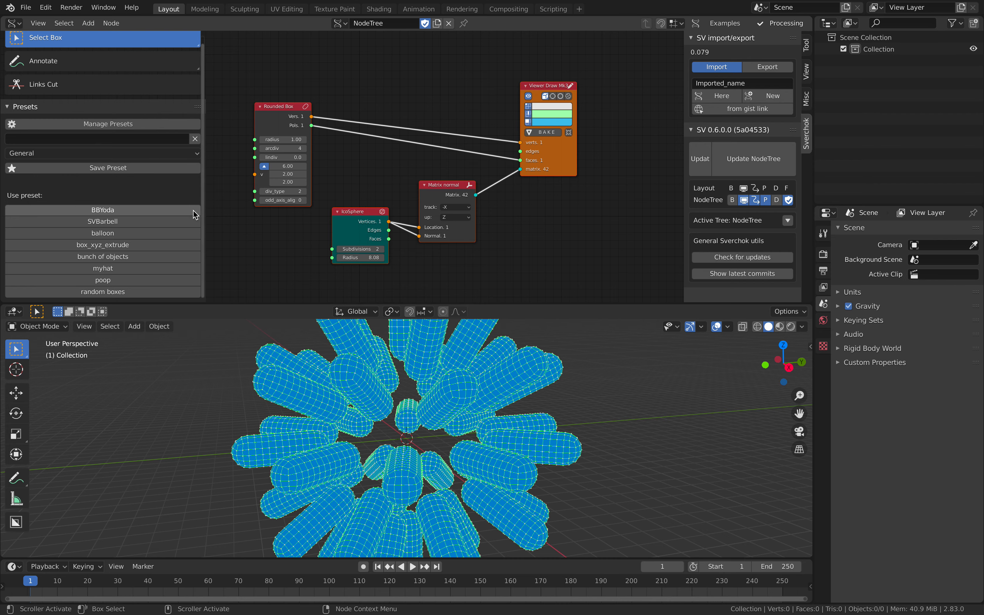
{"action": "left_click_drag", "start_coordinate": [202, 210], "coordinate": [214, 210]}
{"action": "scroll", "coordinate": [423, 415], "scroll_direction": "down", "scroll_amount": 1}
{"action": "scroll", "coordinate": [423, 415], "scroll_direction": "down", "scroll_amount": 2}
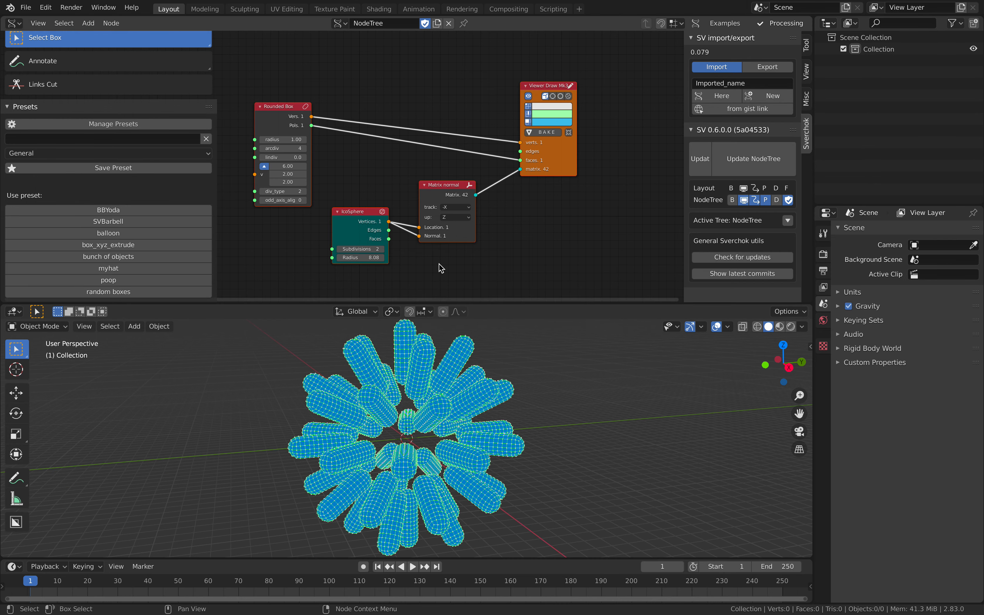
- Delete all nodes from the tree and load the SVBarbell preset in their place
{"action": "key", "text": "a"}
{"action": "key", "text": "x"}
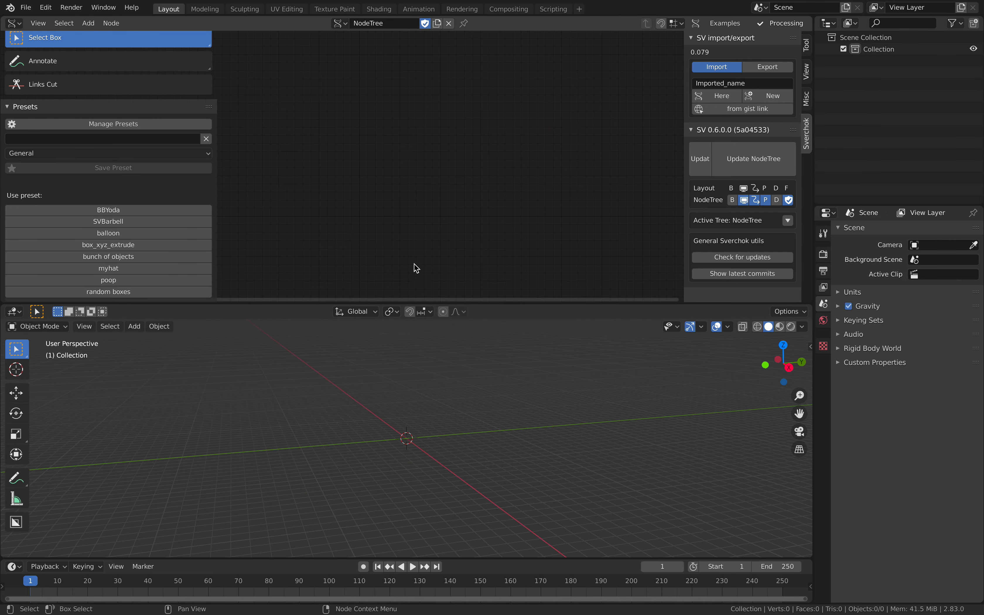
{"action": "left_click", "coordinate": [194, 234]}
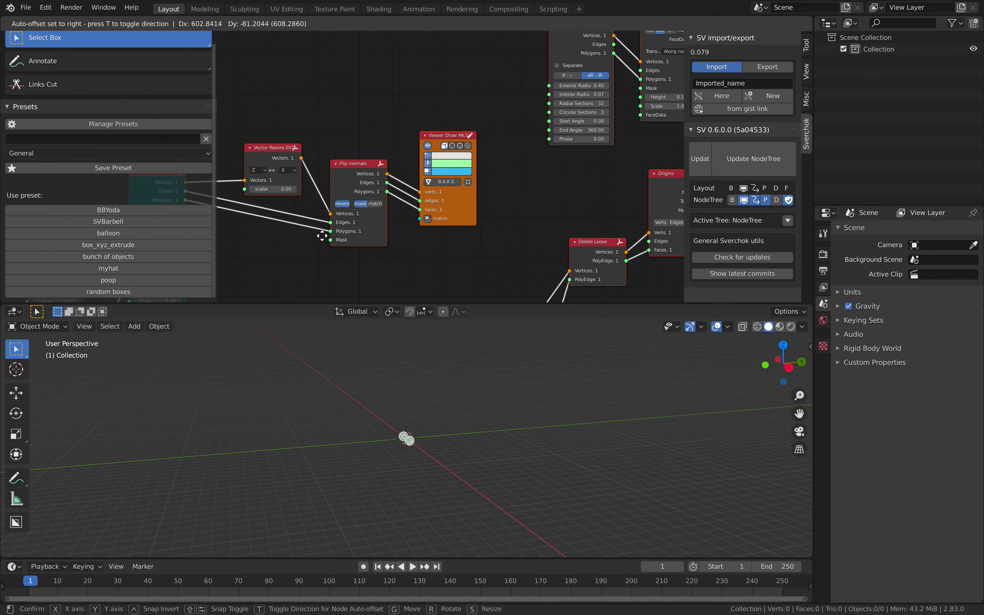
{"action": "scroll", "coordinate": [487, 446], "scroll_direction": "up", "scroll_amount": 7}
{"action": "middle_click_drag", "start_coordinate": [489, 458], "coordinate": [482, 421]}
{"action": "scroll", "coordinate": [482, 421], "scroll_direction": "up", "scroll_amount": 4}
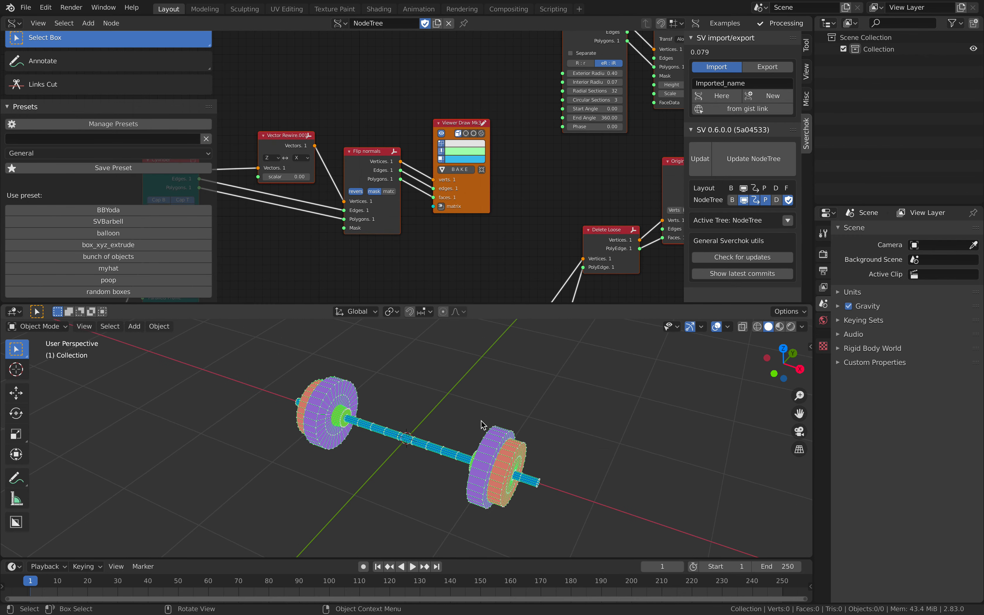
- Collapse the node editor's import/export sidebar to make room for viewing the whole barbell node tree
{"action": "left_click_drag", "start_coordinate": [683, 238], "coordinate": [850, 292]}
{"action": "middle_click_drag", "start_coordinate": [516, 402], "coordinate": [454, 400]}
{"action": "scroll", "coordinate": [513, 252], "scroll_direction": "down", "scroll_amount": 5}
{"action": "middle_click_drag", "start_coordinate": [372, 392], "coordinate": [406, 400]}
{"action": "scroll", "coordinate": [419, 193], "scroll_direction": "up", "scroll_amount": 3}
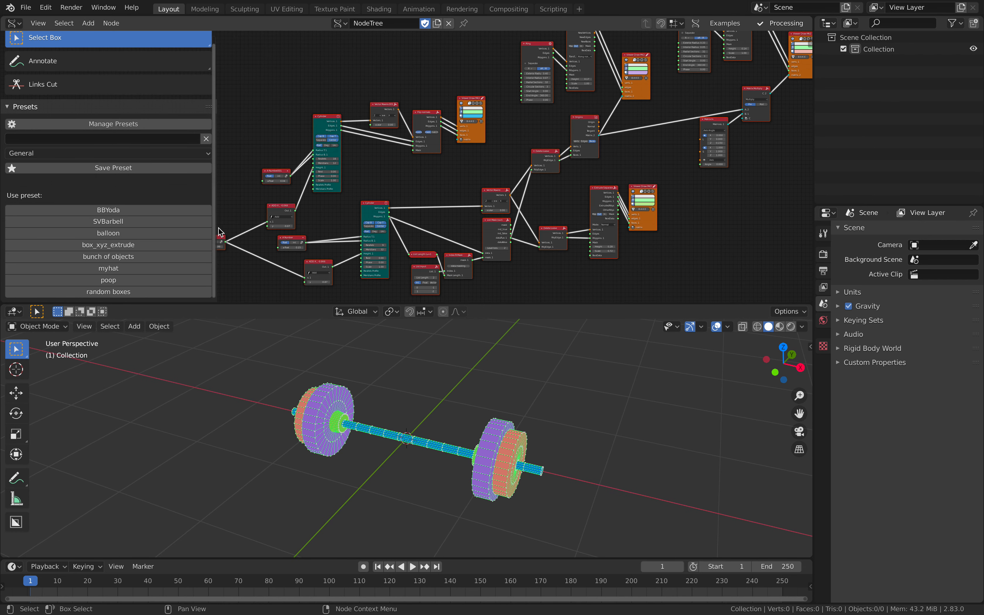
{"action": "scroll", "coordinate": [422, 219], "scroll_direction": "down", "scroll_amount": 4}
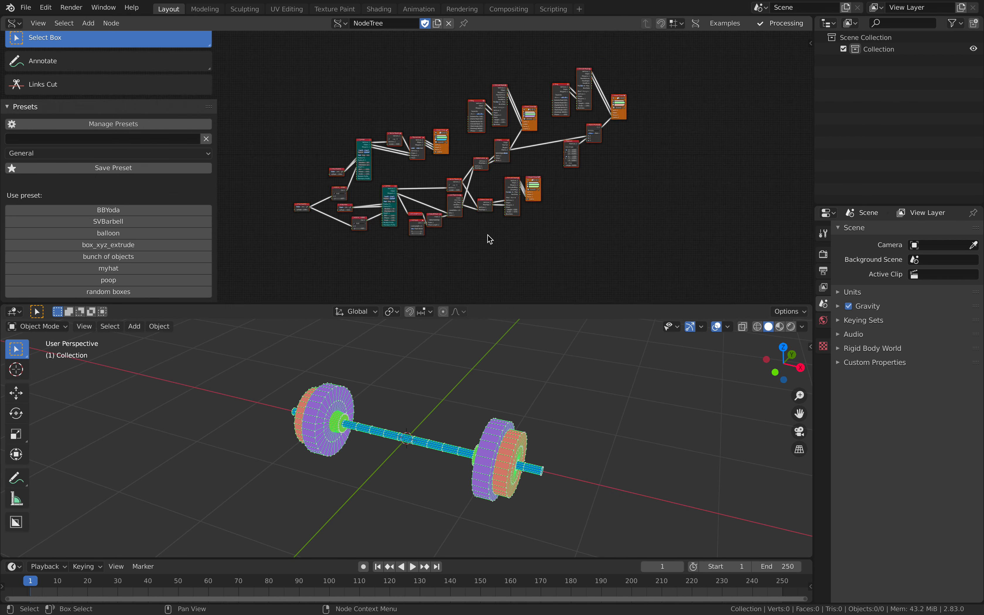
- Deselect all nodes of the barbell tree
{"action": "left_click", "coordinate": [563, 238]}
{"action": "key", "text": "a"}
{"action": "middle_click_drag", "start_coordinate": [549, 238], "coordinate": [546, 185]}
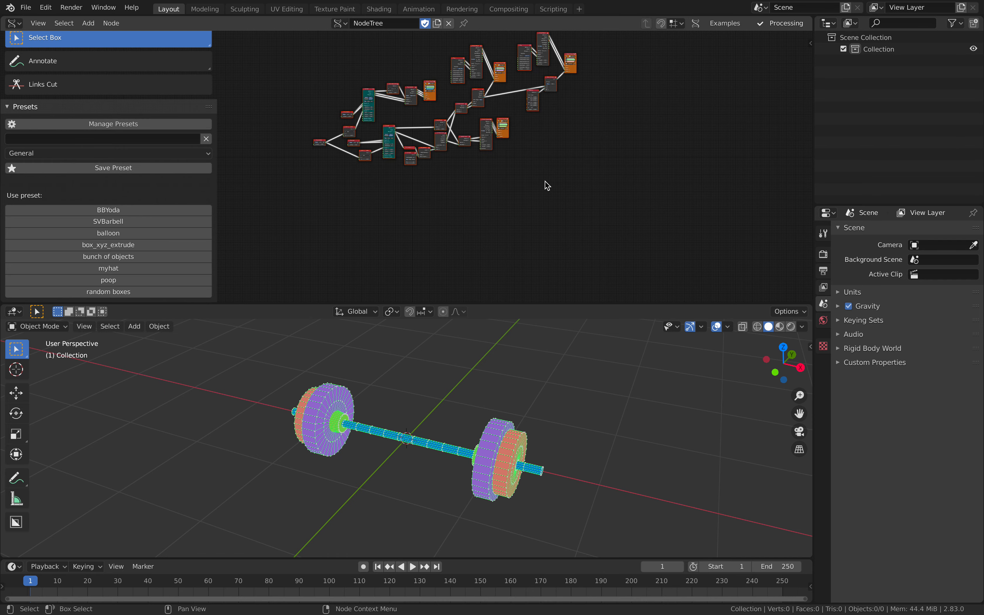
{"action": "left_click", "coordinate": [545, 186]}
{"action": "scroll", "coordinate": [526, 199], "scroll_direction": "up", "scroll_amount": 3}
{"action": "scroll", "coordinate": [499, 221], "scroll_direction": "up", "scroll_amount": 2}
{"action": "middle_click_drag", "start_coordinate": [373, 394], "coordinate": [378, 400]}
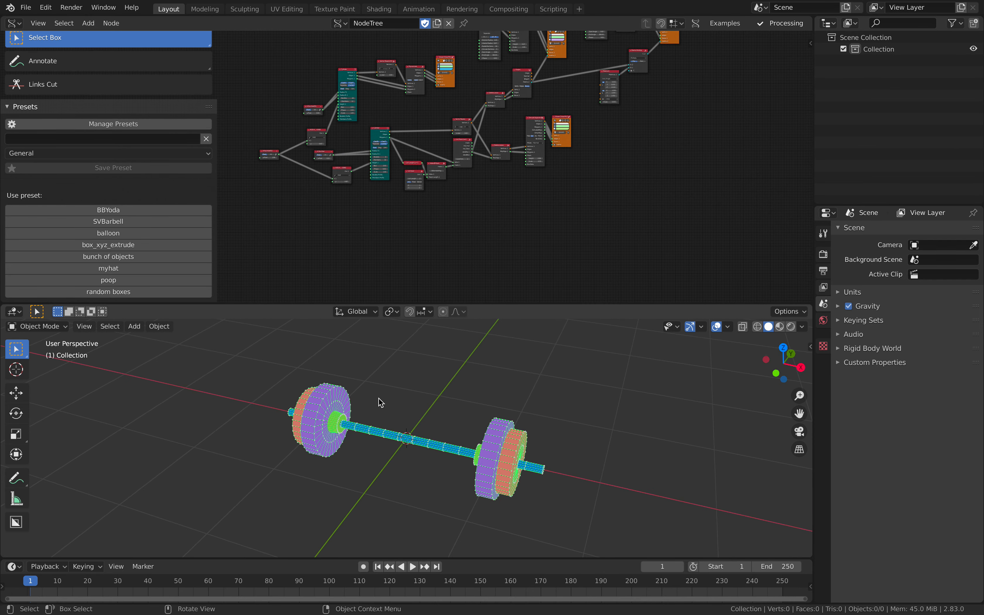
- Load the random boxes preset into the tree, placing its nodes below the barbell nodes
{"action": "middle_click_drag", "start_coordinate": [369, 222], "coordinate": [377, 244]}
{"action": "scroll", "coordinate": [349, 246], "scroll_direction": "up", "scroll_amount": 1}
{"action": "middle_click_drag", "start_coordinate": [264, 255], "coordinate": [260, 232]}
{"action": "scroll", "coordinate": [268, 240], "scroll_direction": "up", "scroll_amount": 2}
{"action": "middle_click_drag", "start_coordinate": [384, 383], "coordinate": [379, 379]}
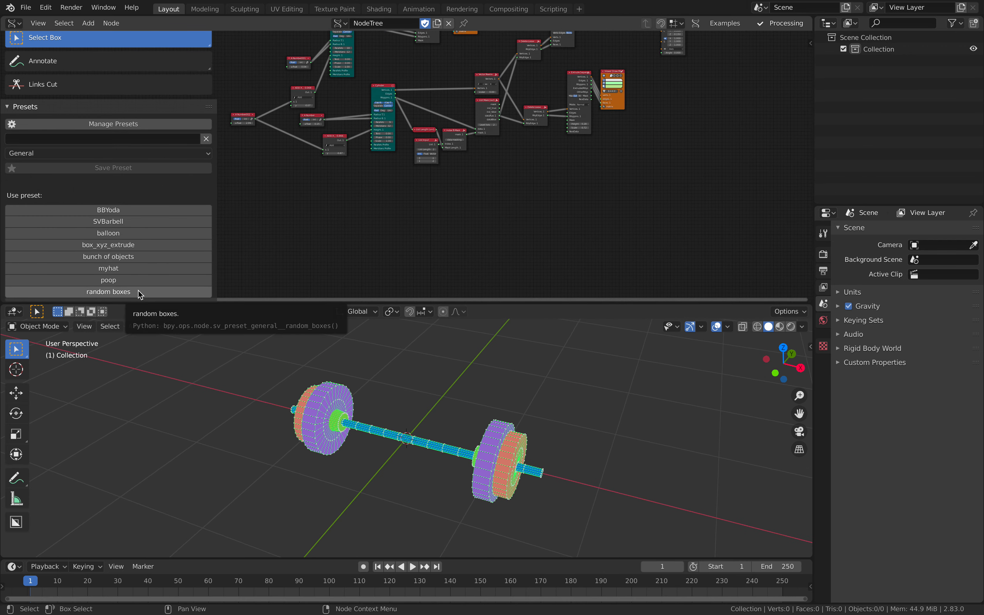
{"action": "left_click", "coordinate": [138, 290]}
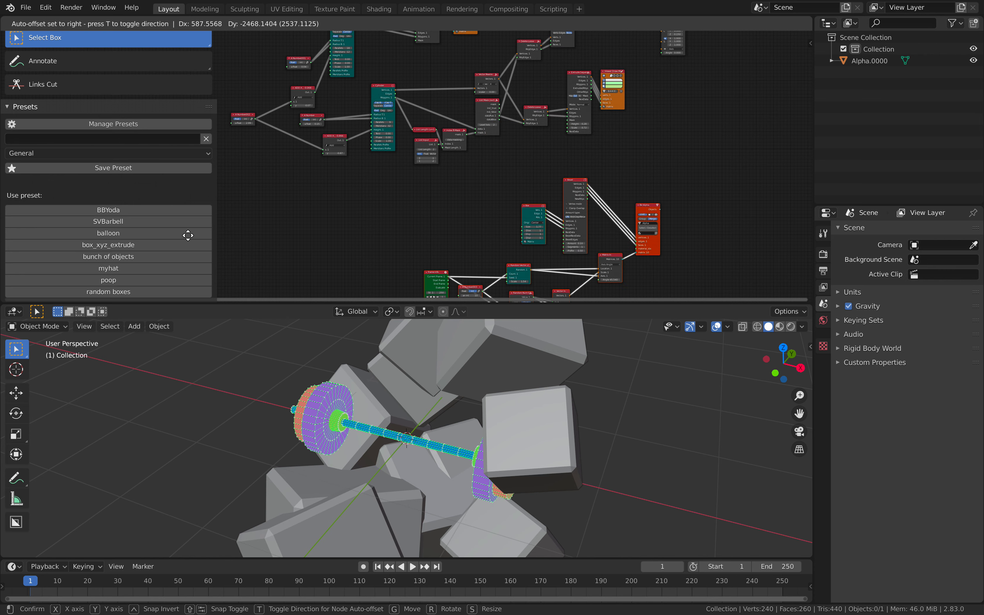
{"action": "left_click", "coordinate": [93, 238]}
- In the random boxes setup, set the connected Random Vector's scale to 1.48 and the integer A Number node to 14
{"action": "middle_click_drag", "start_coordinate": [456, 385], "coordinate": [558, 387]}
{"action": "middle_click_drag", "start_coordinate": [472, 196], "coordinate": [445, 133]}
{"action": "scroll", "coordinate": [439, 191], "scroll_direction": "up", "scroll_amount": 3}
{"action": "scroll", "coordinate": [433, 171], "scroll_direction": "up", "scroll_amount": 6}
{"action": "middle_click_drag", "start_coordinate": [432, 171], "coordinate": [451, 156]}
{"action": "scroll", "coordinate": [401, 174], "scroll_direction": "up", "scroll_amount": 3}
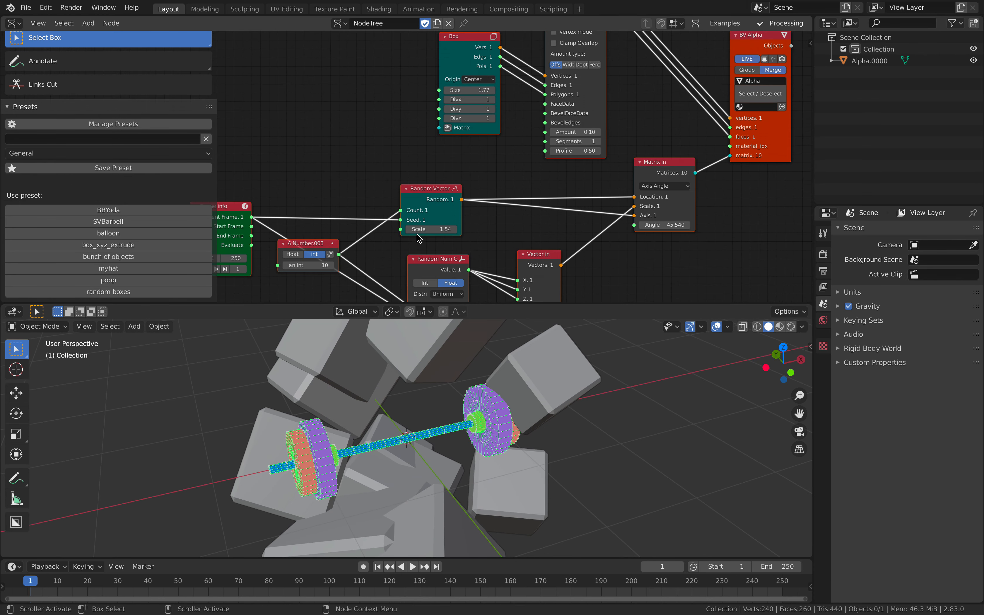
{"action": "left_click_drag", "start_coordinate": [422, 229], "coordinate": [418, 229]}
{"action": "middle_click_drag", "start_coordinate": [409, 248], "coordinate": [414, 196]}
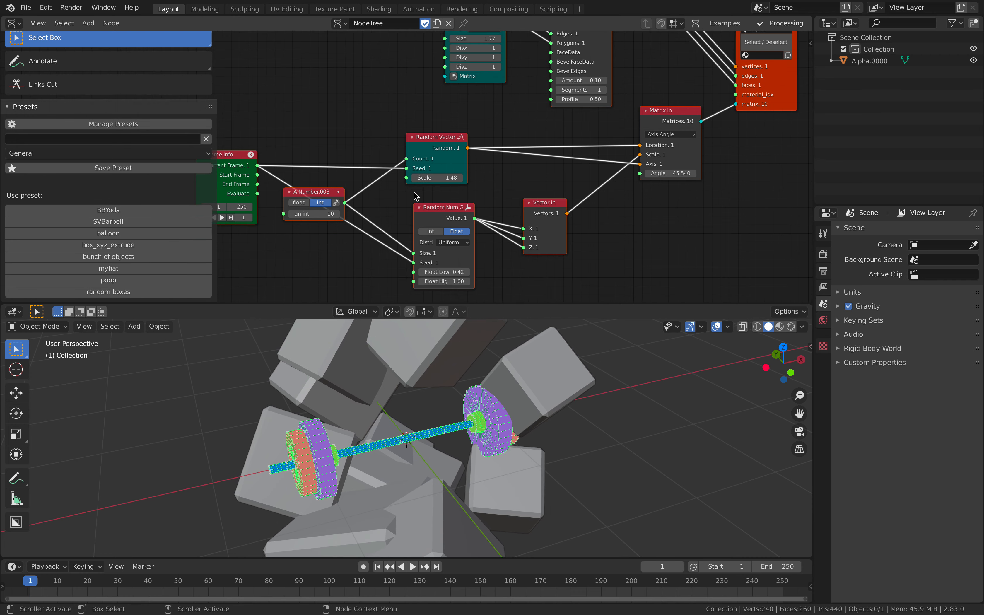
{"action": "mouse_move", "coordinate": [318, 214]}
{"action": "left_mouse_down"}
{"action": "mouse_move", "coordinate": [350, 213]}
{"action": "mouse_move", "coordinate": [327, 213]}
{"action": "left_mouse_up"}
- Reduce the Box node's size to 0.89
{"action": "middle_click_drag", "start_coordinate": [326, 145], "coordinate": [388, 115]}
{"action": "middle_click_drag", "start_coordinate": [510, 213], "coordinate": [447, 233]}
{"action": "middle_click_drag", "start_coordinate": [485, 158], "coordinate": [474, 235]}
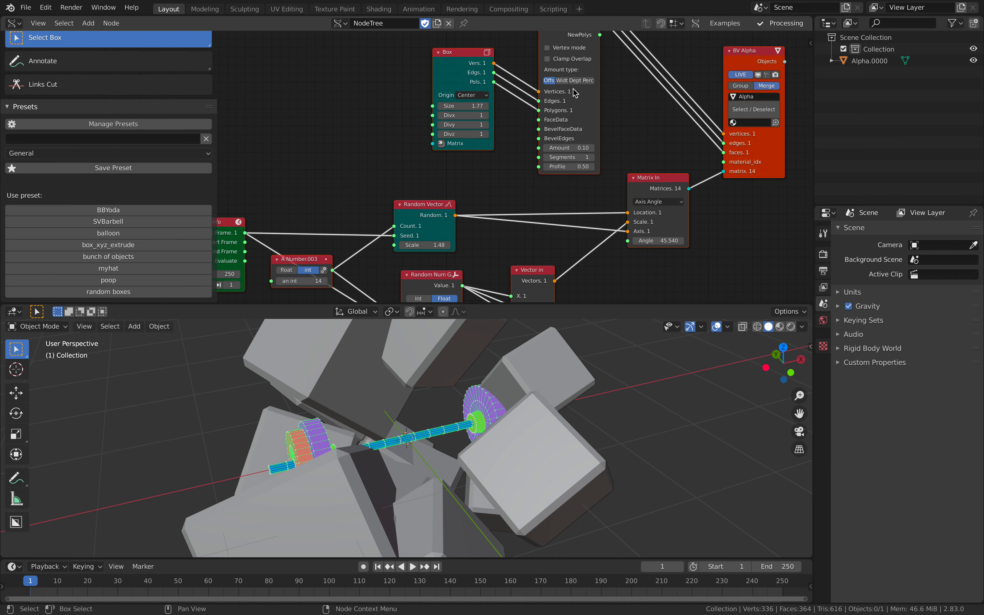
{"action": "middle_click_drag", "start_coordinate": [574, 93], "coordinate": [569, 118]}
{"action": "left_click_drag", "start_coordinate": [468, 131], "coordinate": [443, 131]}
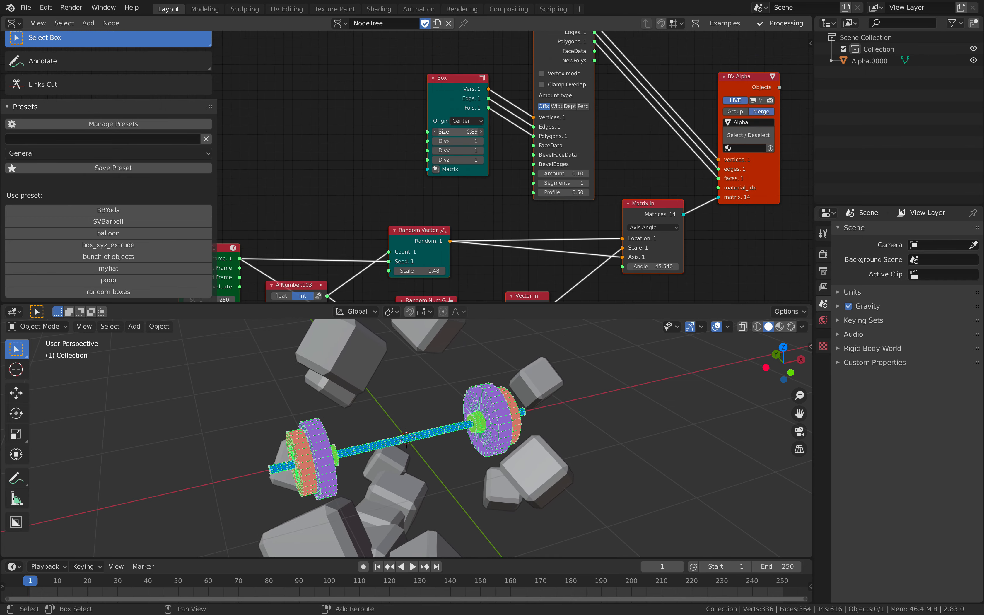
{"action": "mouse_move", "coordinate": [500, 363]}
{"action": "middle_mouse_down"}
{"action": "mouse_move", "coordinate": [512, 365]}
{"action": "mouse_move", "coordinate": [487, 364]}
{"action": "middle_mouse_up"}
- Add a second Random Vector node linked to the Box's Matrix input, with count 2, seed 79 and scale 0.94
{"action": "middle_click_drag", "start_coordinate": [400, 166], "coordinate": [473, 137]}
{"action": "key", "text": "alt+space"}
{"action": "type", "text": "rand"}
{"action": "key", "text": "Return"}
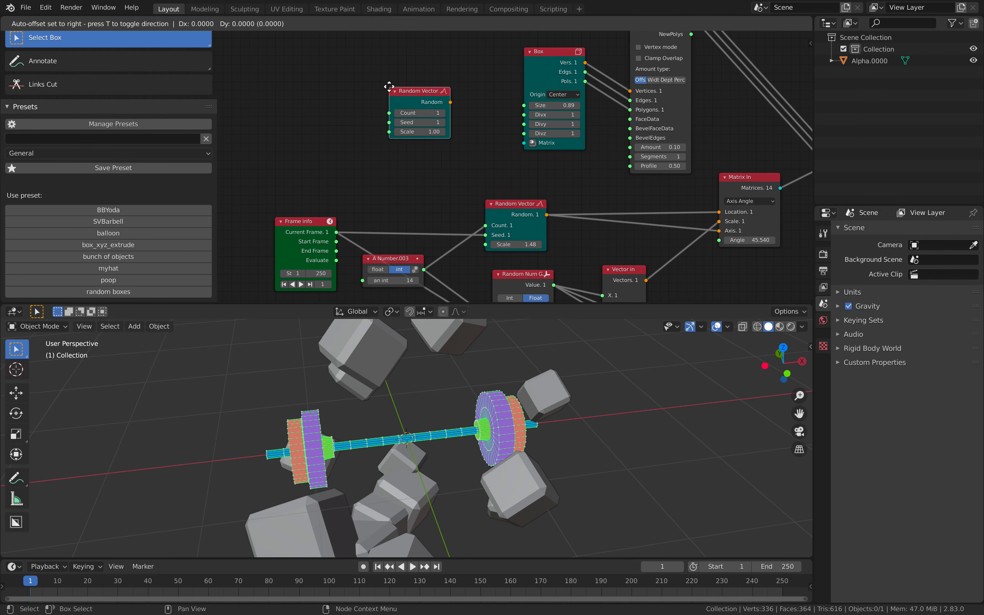
{"action": "left_click", "coordinate": [389, 90]}
{"action": "left_click_drag", "start_coordinate": [451, 103], "coordinate": [528, 144]}
{"action": "left_click_drag", "start_coordinate": [424, 122], "coordinate": [358, 111]}
{"action": "left_click", "coordinate": [444, 114]}
- Add a Matrix In node and wire it between the new Random Vector and the Box's Matrix input
{"action": "key", "text": "alt+space"}
{"action": "type", "text": "matrix i"}
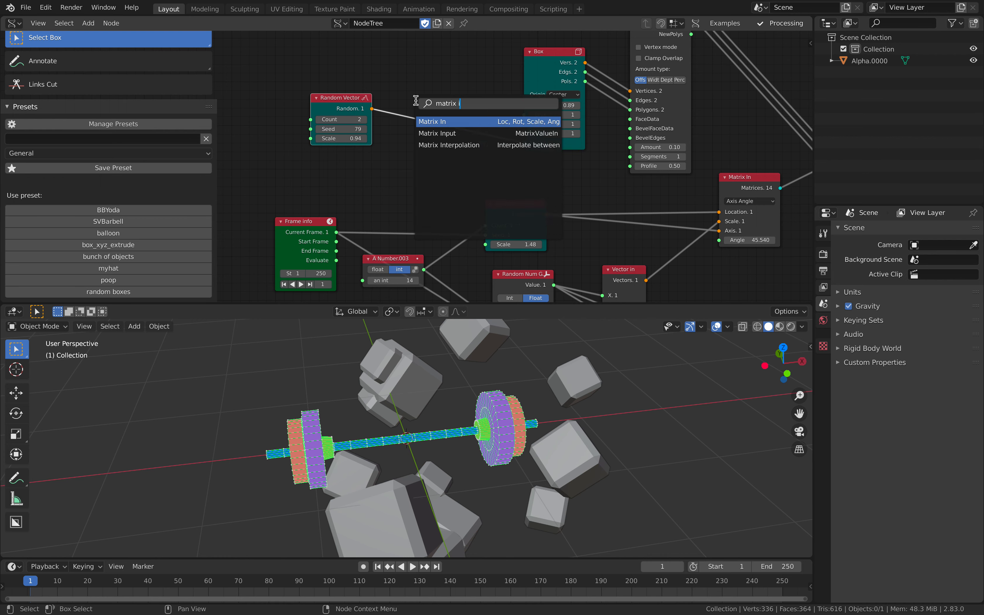
{"action": "key", "text": "Return"}
{"action": "left_click", "coordinate": [397, 134]}
{"action": "left_click_drag", "start_coordinate": [372, 109], "coordinate": [431, 163]}
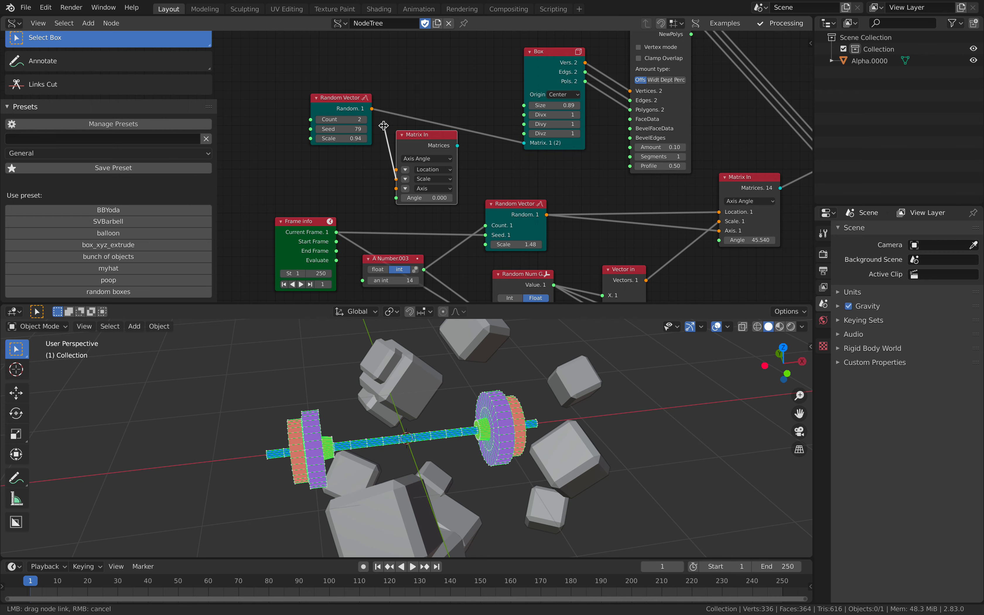
{"action": "left_click_drag", "start_coordinate": [374, 109], "coordinate": [373, 109]}
{"action": "left_click_drag", "start_coordinate": [518, 141], "coordinate": [520, 143]}
{"action": "left_click_drag", "start_coordinate": [450, 136], "coordinate": [475, 119]}
- Delete every node in the tree and the leftover box mesh object in the 3D viewport
{"action": "mouse_move", "coordinate": [502, 350]}
{"action": "middle_mouse_down"}
{"action": "mouse_move", "coordinate": [533, 363]}
{"action": "mouse_move", "coordinate": [502, 336]}
{"action": "middle_mouse_up"}
{"action": "key", "text": "Home"}
{"action": "key", "text": "a"}
{"action": "key", "text": "x"}
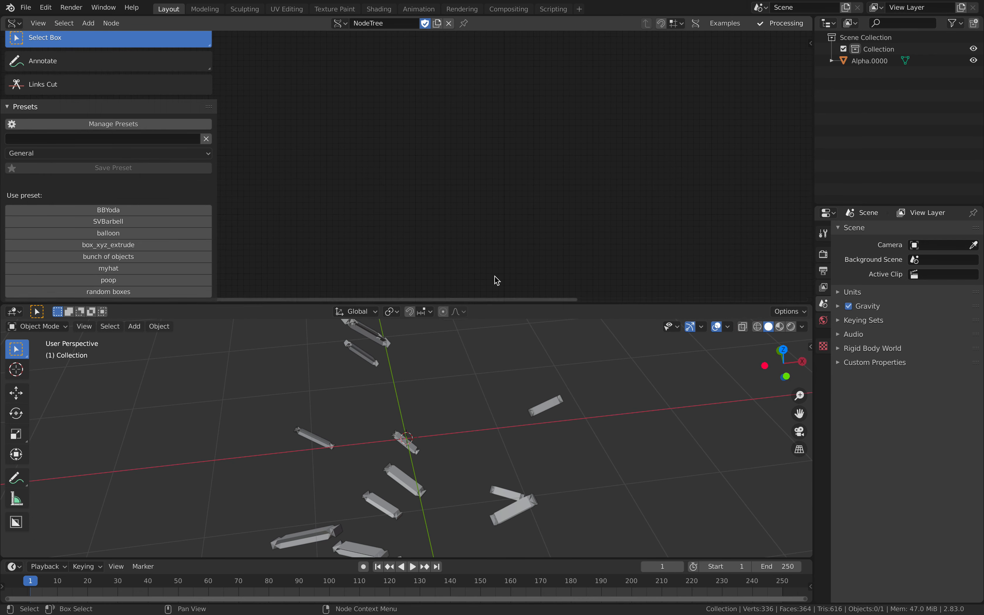
{"action": "key", "text": "a"}
{"action": "key", "text": "Delete"}
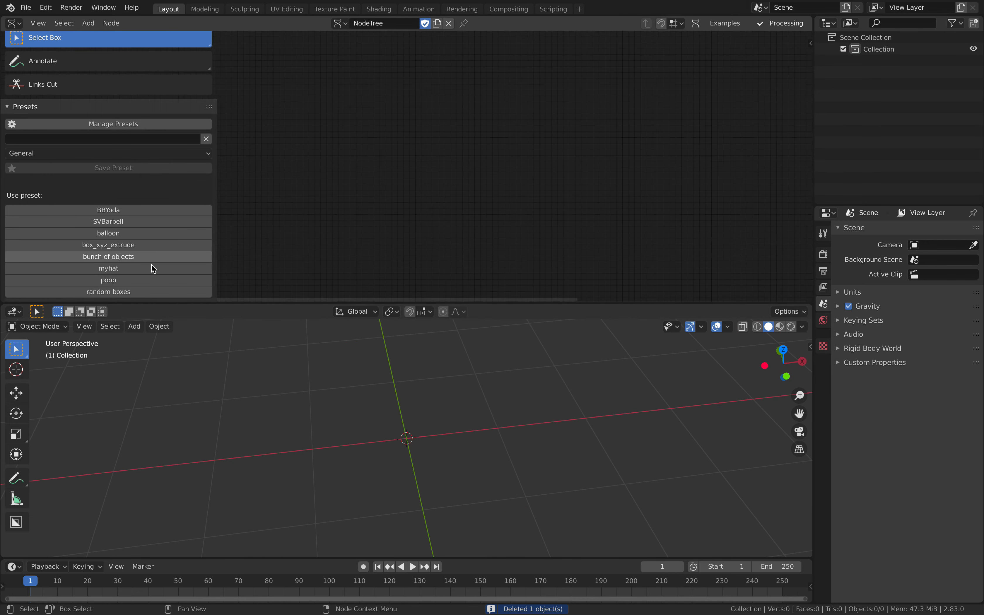
- Load the myhat preset into the empty tree and delete its nodes again
{"action": "left_click", "coordinate": [151, 267]}
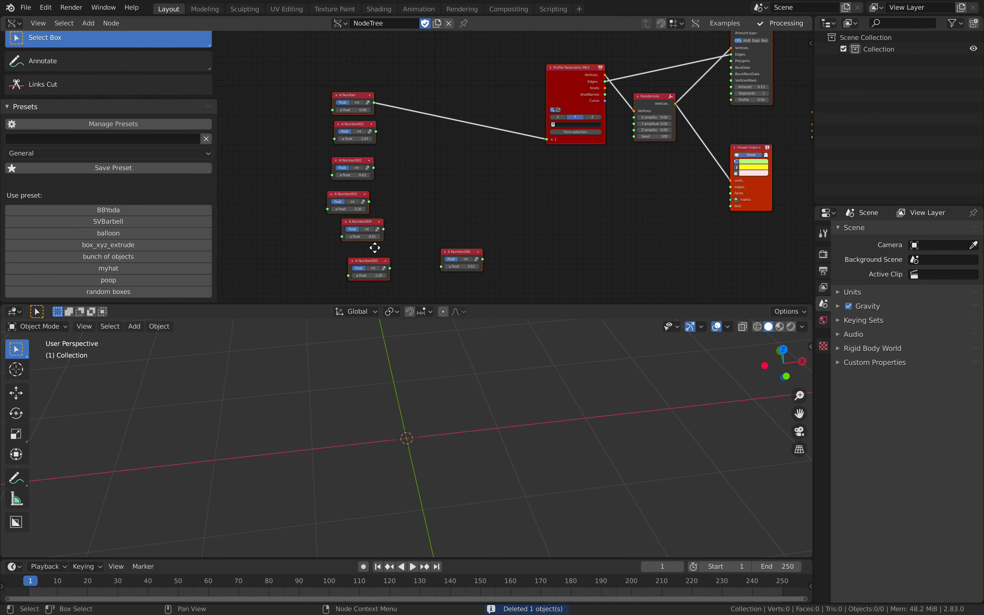
{"action": "left_click", "coordinate": [193, 242]}
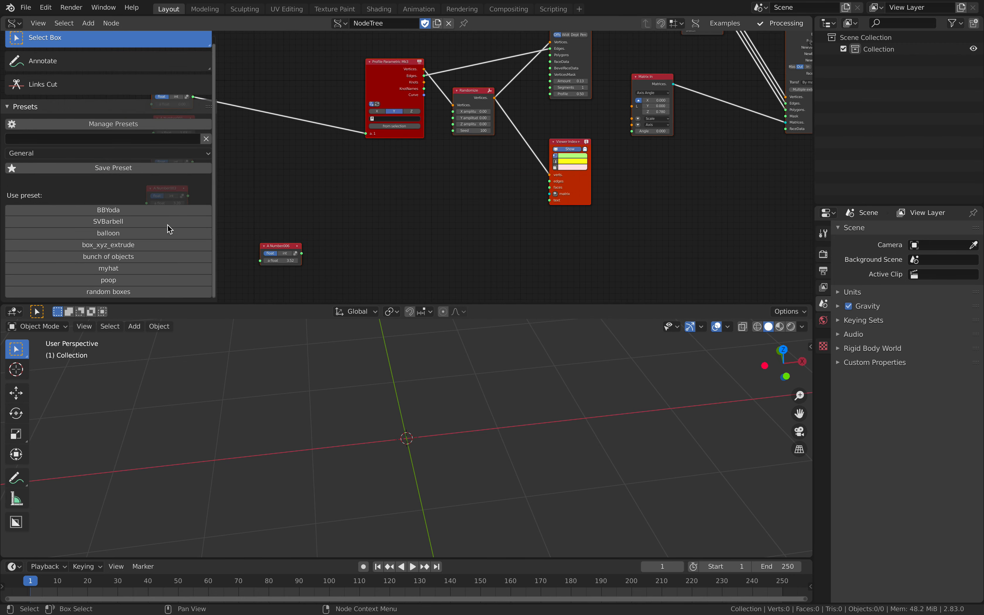
{"action": "key", "text": "Delete"}
- Load the poop preset, place its nodes in the tree and look over the node setup
{"action": "left_click", "coordinate": [144, 281]}
{"action": "middle_click_drag", "start_coordinate": [488, 354], "coordinate": [431, 354]}
{"action": "left_click", "coordinate": [432, 262]}
{"action": "middle_click_drag", "start_coordinate": [332, 220], "coordinate": [360, 303]}
{"action": "scroll", "coordinate": [371, 243], "scroll_direction": "down", "scroll_amount": 10}
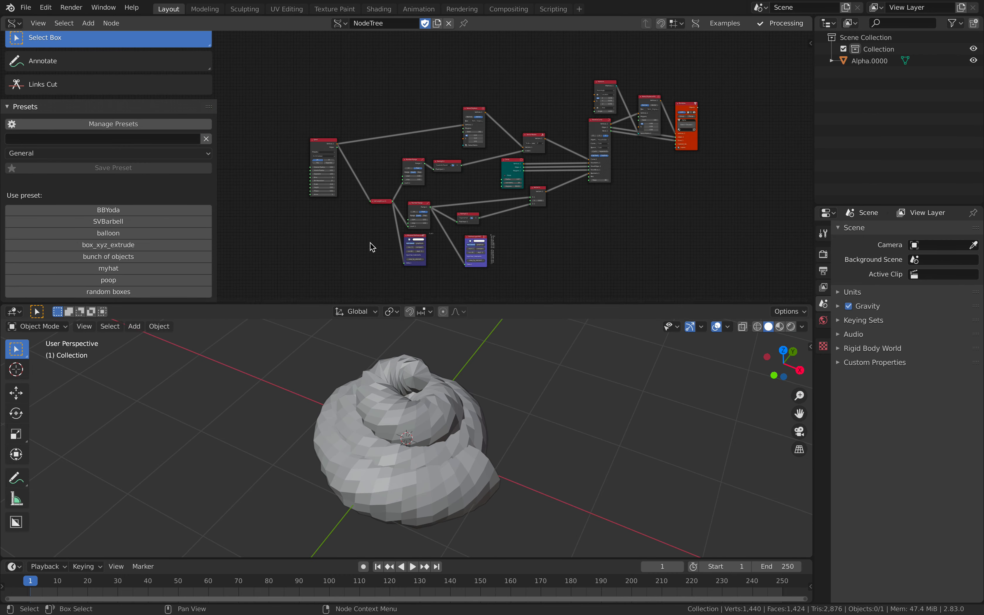
{"action": "middle_click_drag", "start_coordinate": [374, 239], "coordinate": [352, 235]}
{"action": "scroll", "coordinate": [352, 182], "scroll_direction": "up", "scroll_amount": 5}
{"action": "middle_click_drag", "start_coordinate": [305, 165], "coordinate": [416, 180]}
{"action": "scroll", "coordinate": [407, 178], "scroll_direction": "up", "scroll_amount": 8}
{"action": "scroll", "coordinate": [362, 212], "scroll_direction": "down", "scroll_amount": 8}
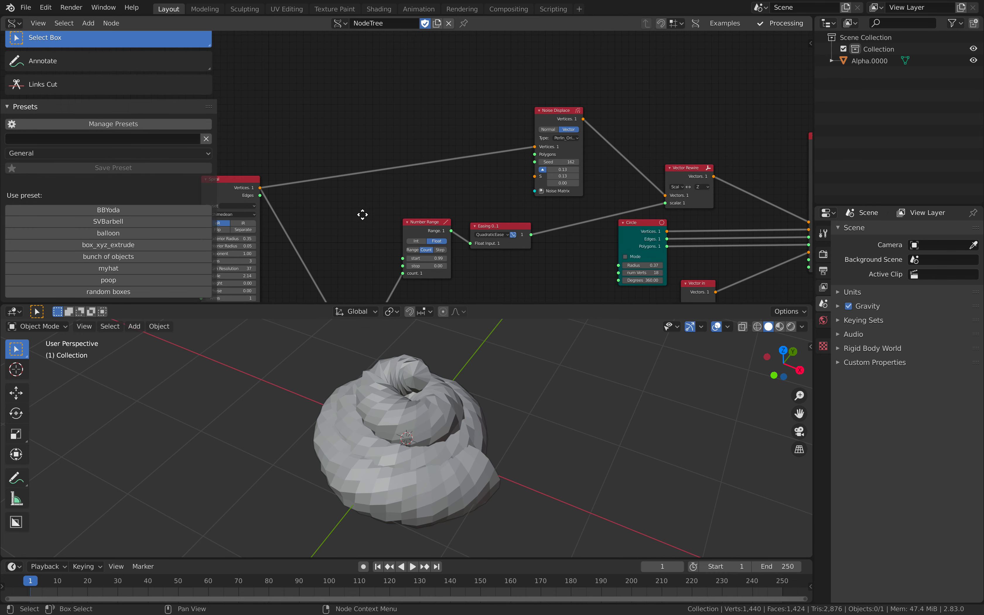
- Clear all nodes from the tree and enlarge the node editor's workspace by extending its area and hiding the tool shelf
{"action": "key", "text": "a"}
{"action": "key", "text": "x"}
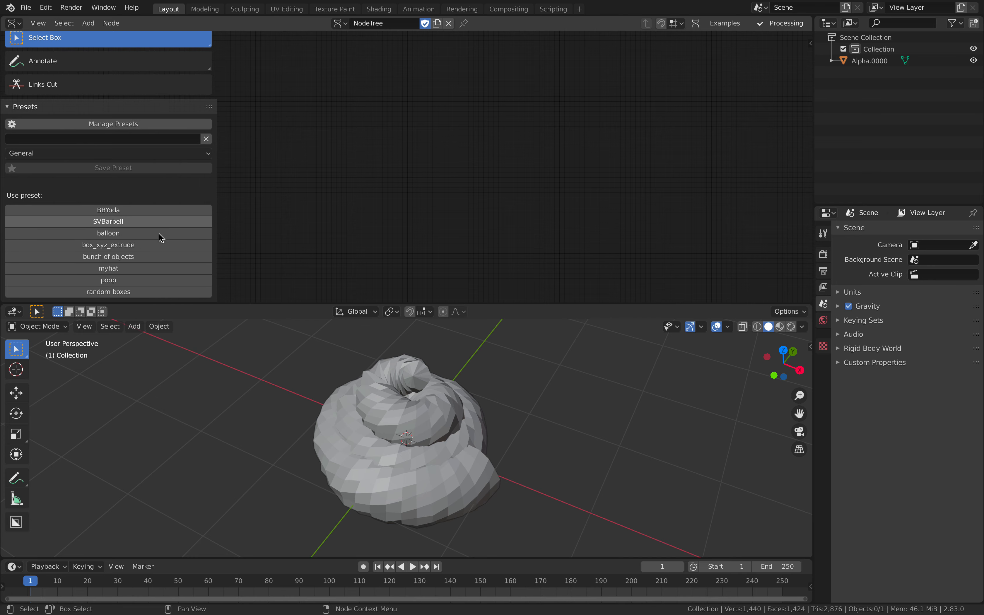
{"action": "left_click_drag", "start_coordinate": [281, 305], "coordinate": [277, 327]}
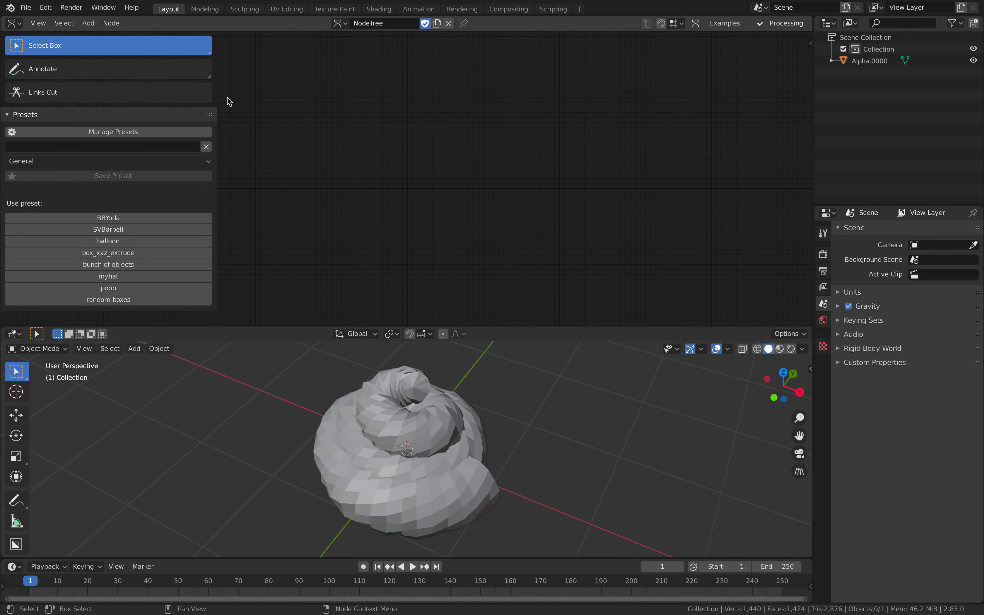
{"action": "left_click_drag", "start_coordinate": [219, 94], "coordinate": [24, 98]}
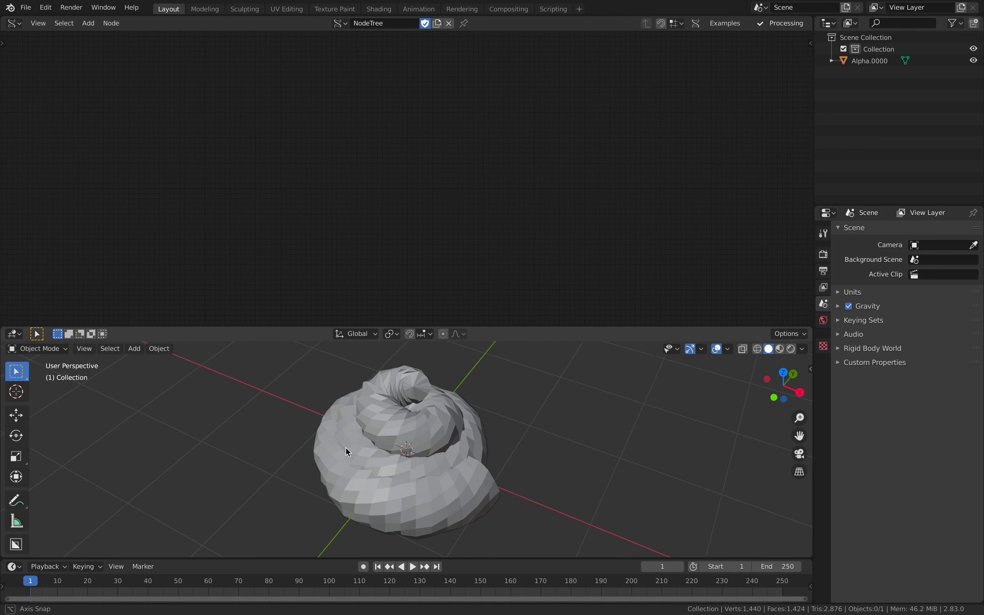
{"action": "middle_click_drag", "start_coordinate": [347, 451], "coordinate": [323, 341]}
- Add a Number Range node to the empty tree from the Sverchok context menu
{"action": "right_click", "coordinate": [281, 130]}
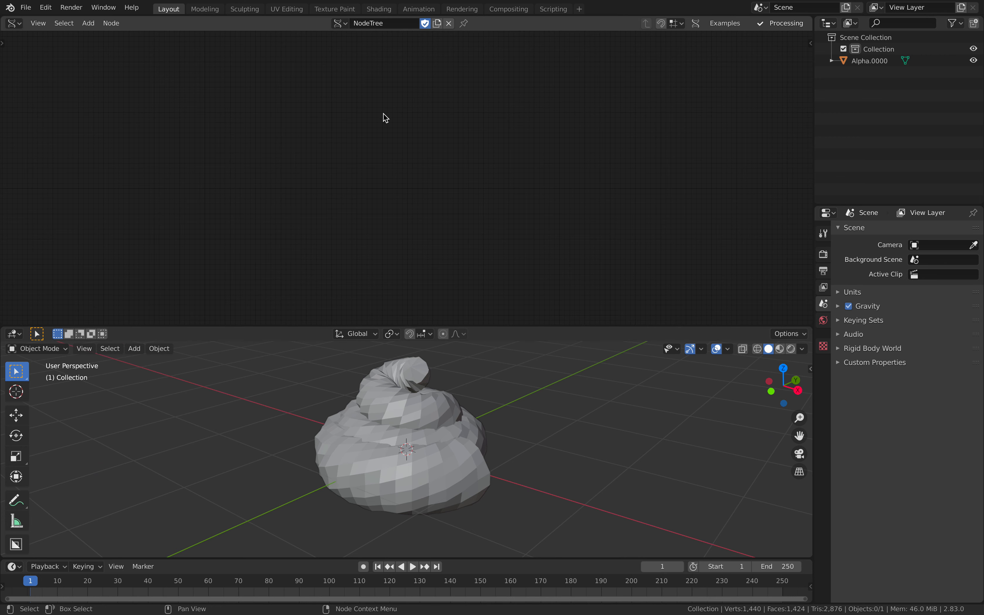
{"action": "right_click", "coordinate": [313, 101]}
{"action": "right_click", "coordinate": [446, 108]}
{"action": "mouse_move", "coordinate": [446, 108]}
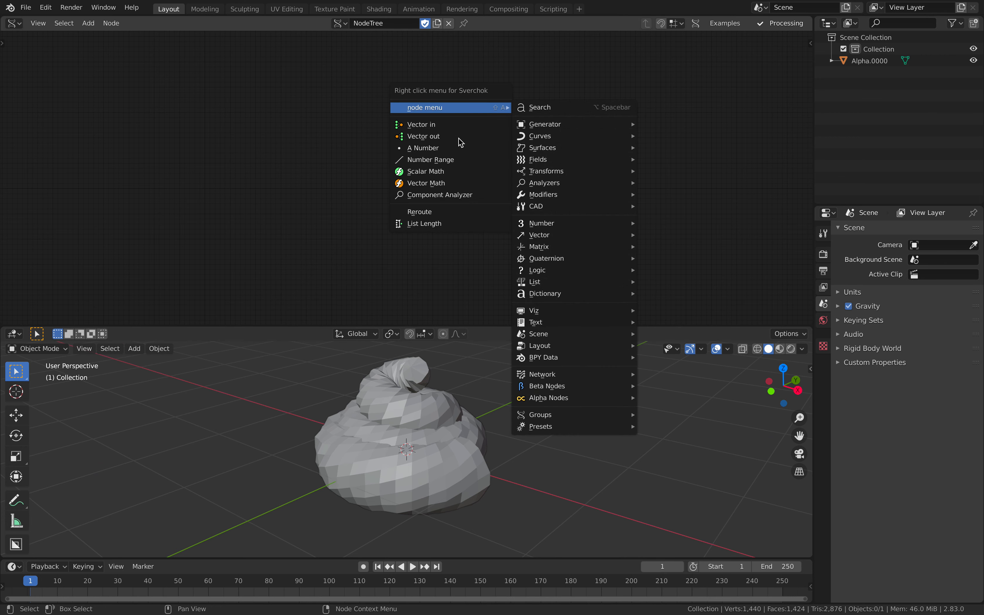
{"action": "left_click", "coordinate": [446, 160]}
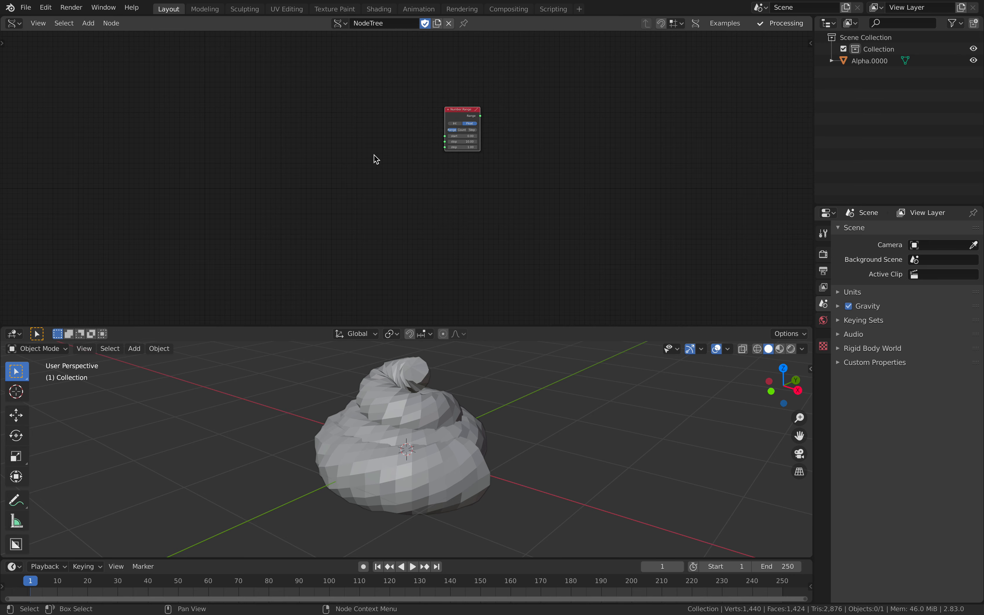
{"action": "left_click", "coordinate": [300, 157]}
{"action": "scroll", "coordinate": [358, 174], "scroll_direction": "up", "scroll_amount": 1}
{"action": "key", "text": "shift+a"}
{"action": "left_click", "coordinate": [407, 136]}
{"action": "type", "text": "number"}
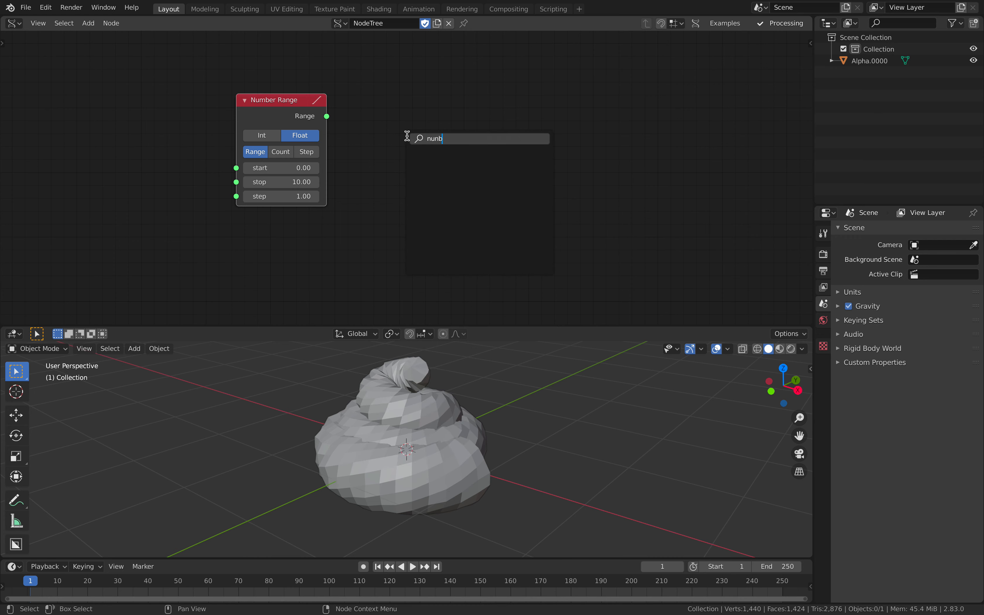
{"action": "key", "text": "Escape"}
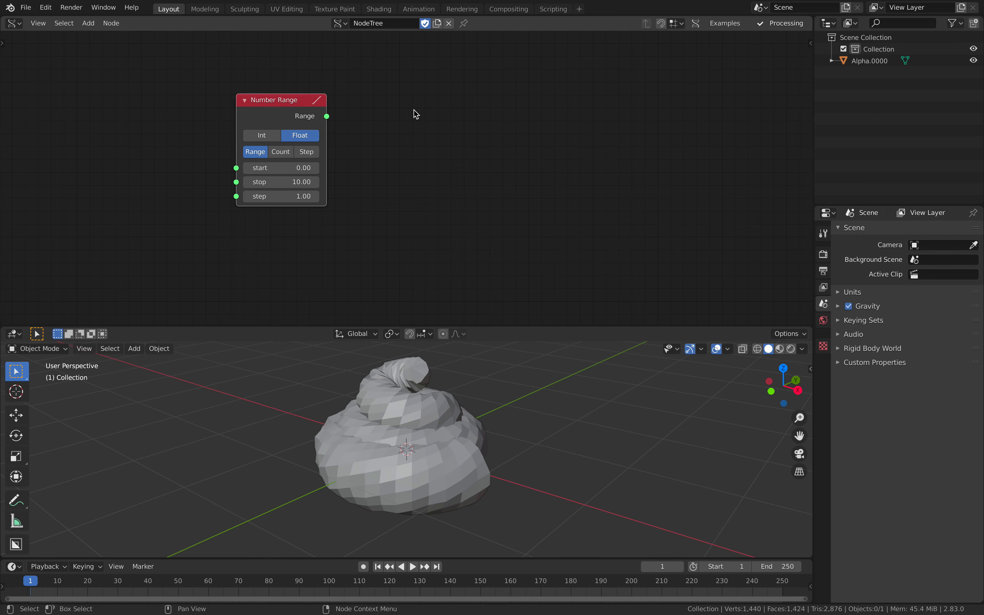
- Add a Torus node through node search and connect a Temporal Viewer beside it to preview the mesh
{"action": "key", "text": "shift+a"}
{"action": "left_click", "coordinate": [414, 112]}
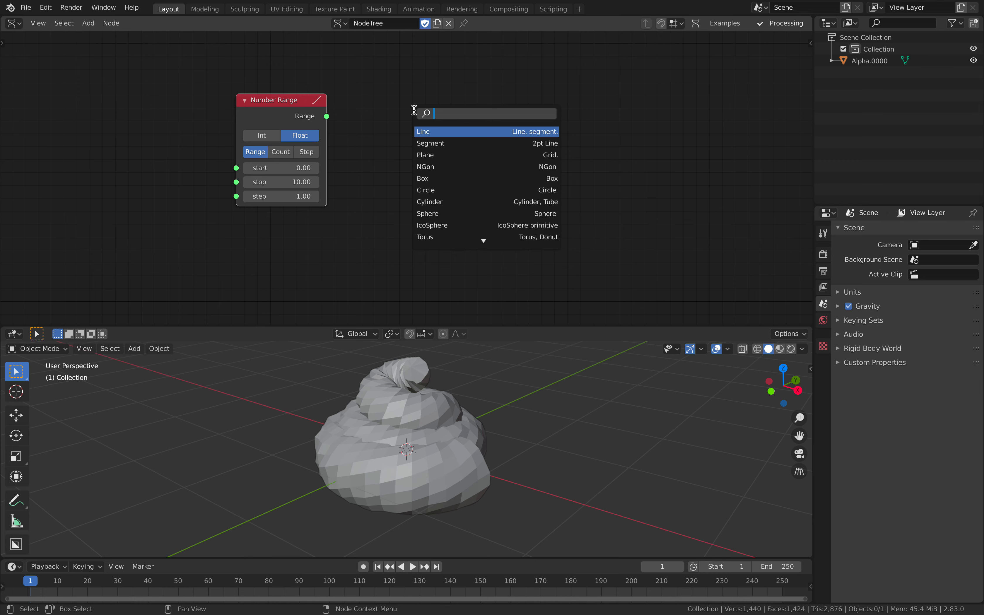
{"action": "type", "text": "torus"}
{"action": "key", "text": "Return"}
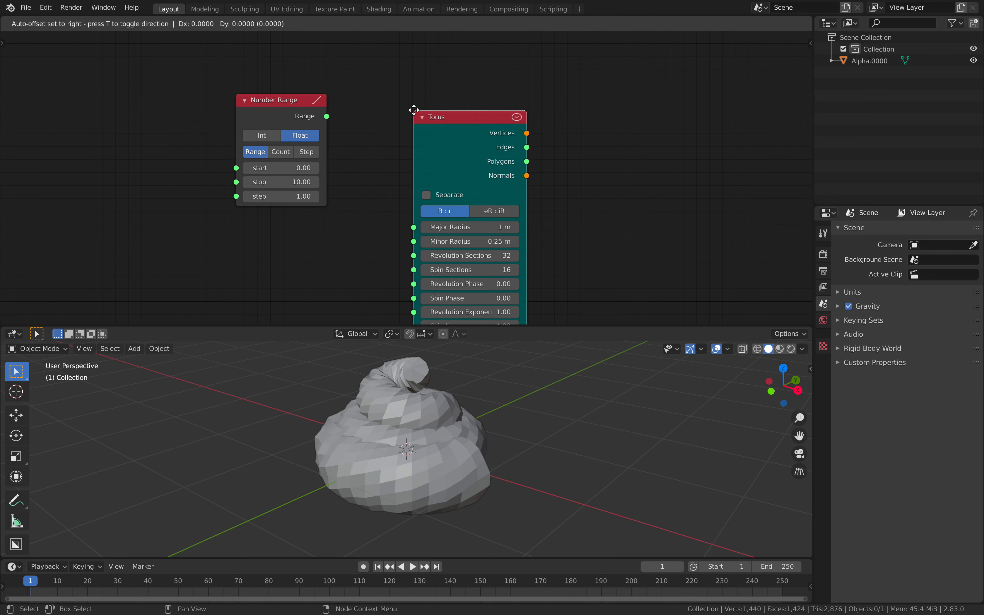
{"action": "left_click", "coordinate": [406, 69]}
{"action": "key", "text": "v"}
{"action": "left_click_drag", "start_coordinate": [647, 43], "coordinate": [661, 167]}
- Delete the leftover spiral mesh object from the viewport and move the Number Range node farther away from the Torus node
{"action": "left_click", "coordinate": [500, 437]}
{"action": "key", "text": "Delete"}
{"action": "middle_click_drag", "start_coordinate": [499, 442], "coordinate": [494, 460]}
{"action": "left_click_drag", "start_coordinate": [316, 118], "coordinate": [287, 131]}
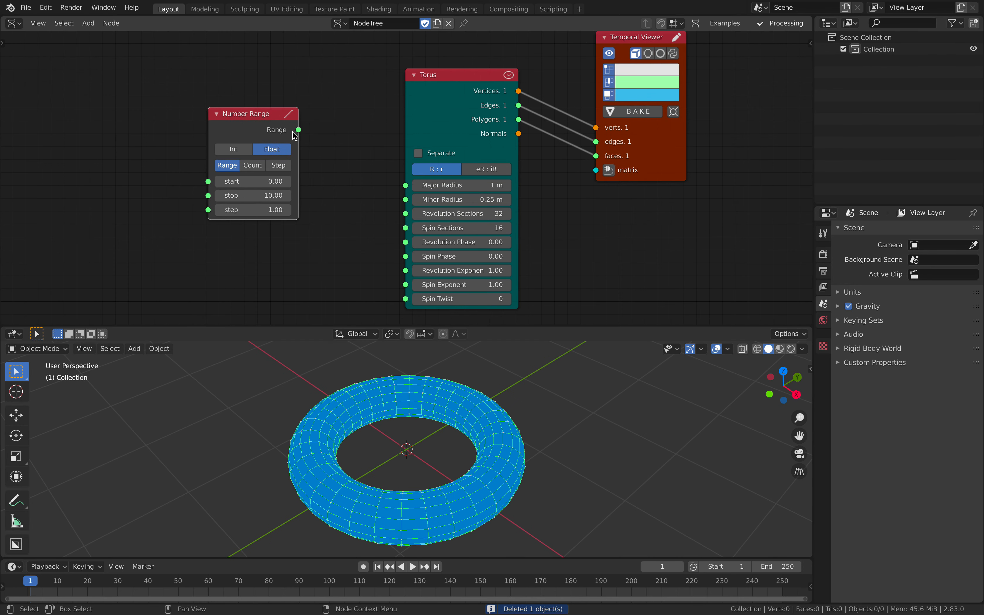